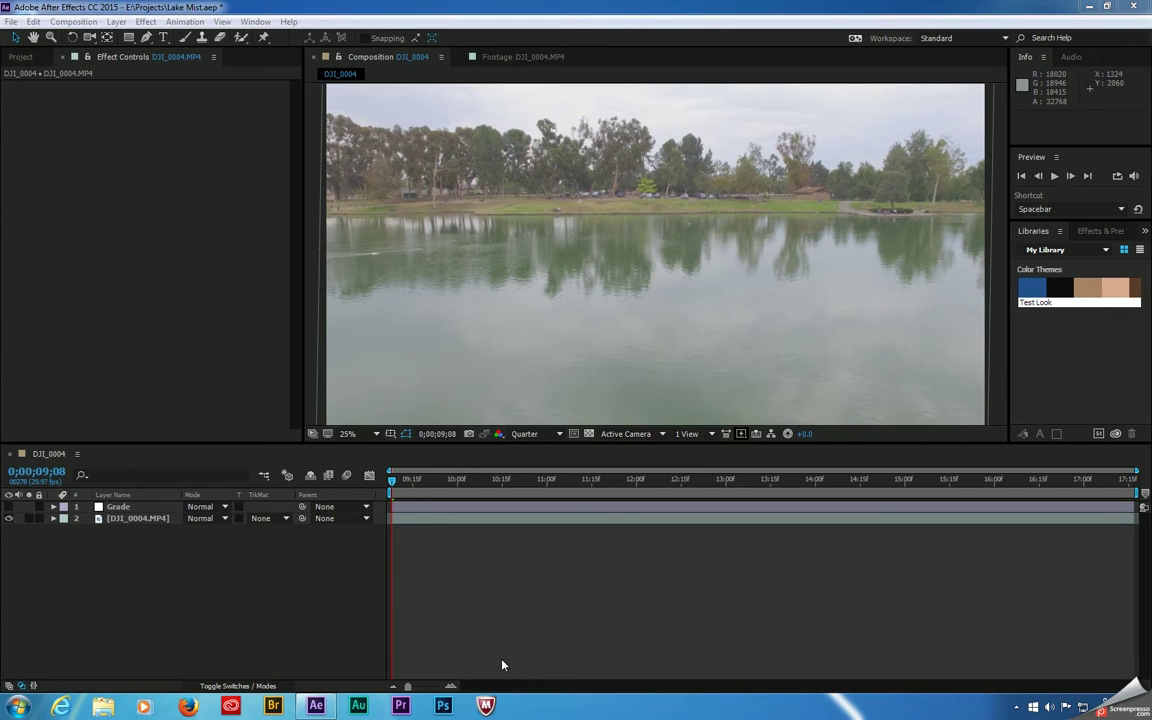
# Start a 3D camera track of the lake footage and create a new solid named Mist.
pyautogui.rightClick(117, 521)
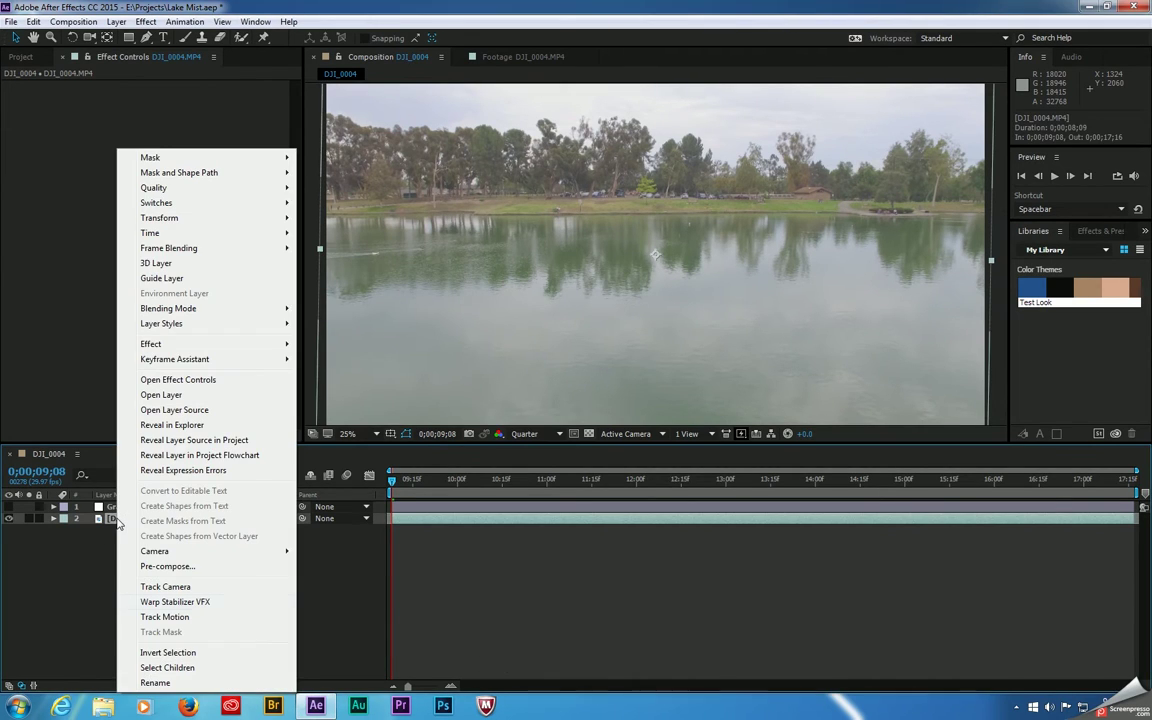
pyautogui.click(165, 586)
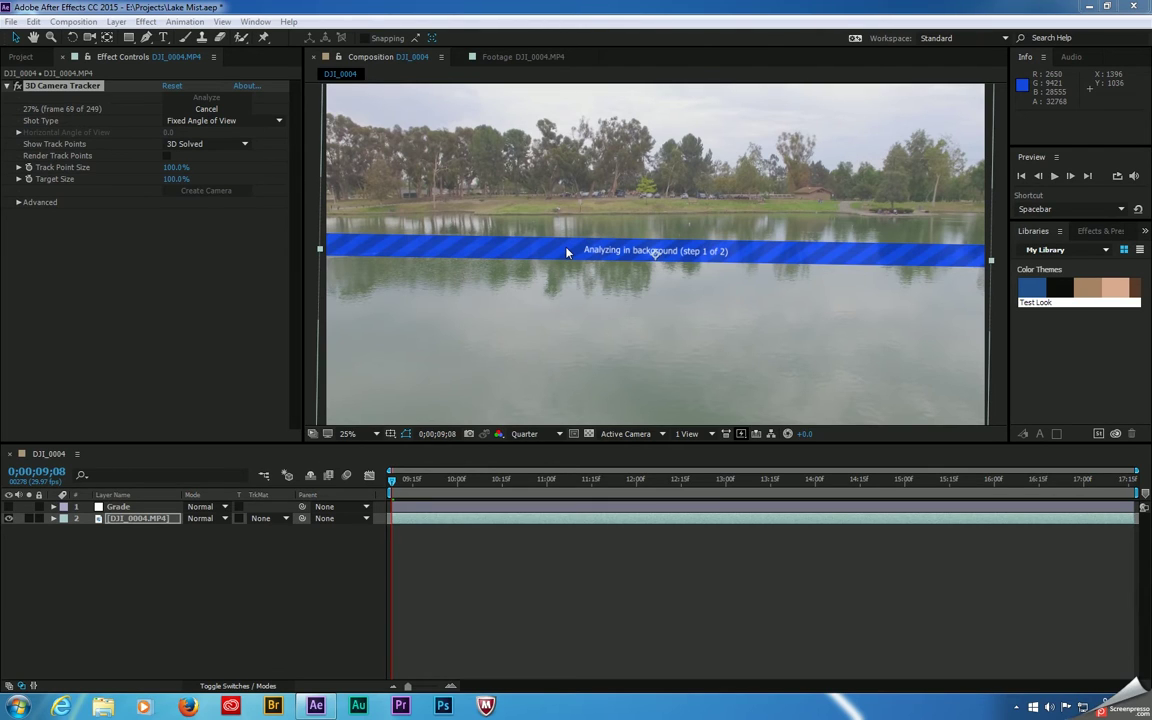
pyautogui.hotkey('ctrl', 'y')
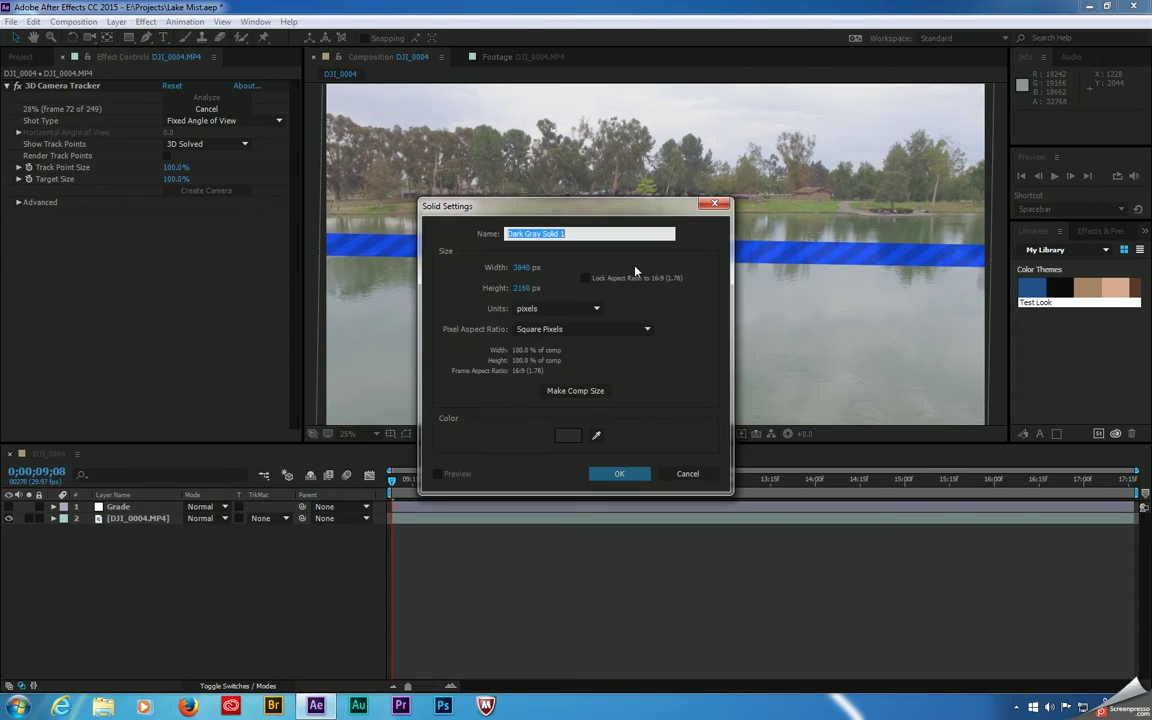
pyautogui.write('Mist')
pyautogui.click(619, 473)
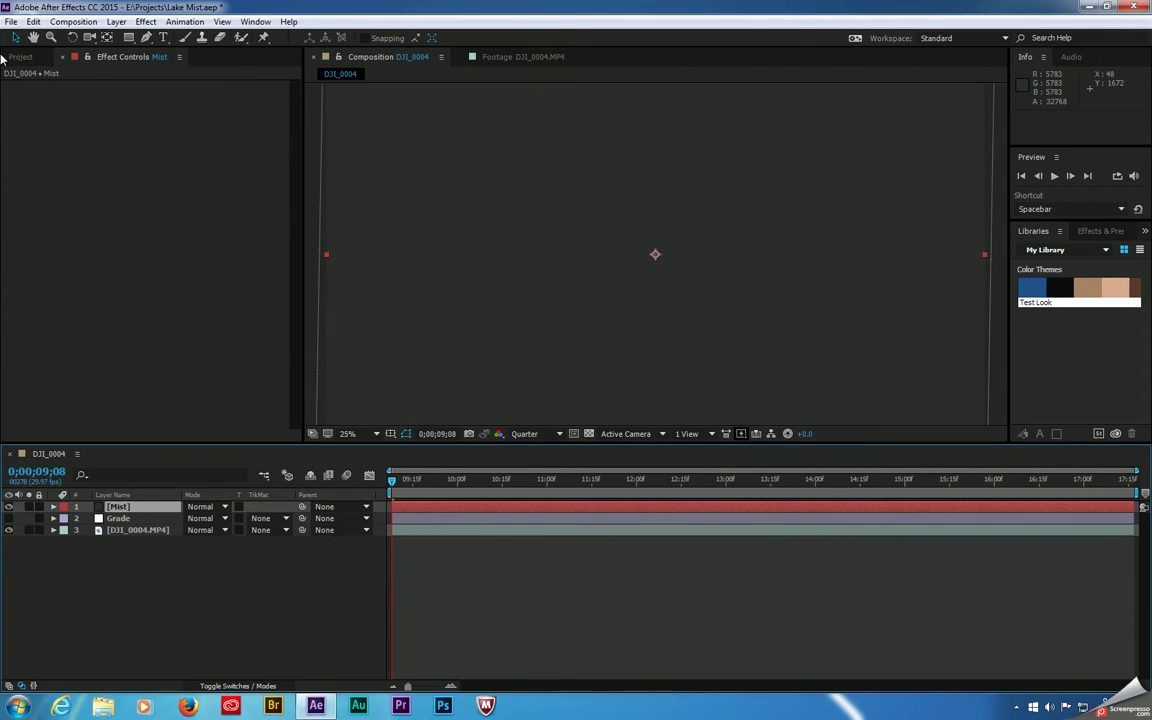
# Apply Trapcode Particular to the Mist solid.
pyautogui.click(145, 21)
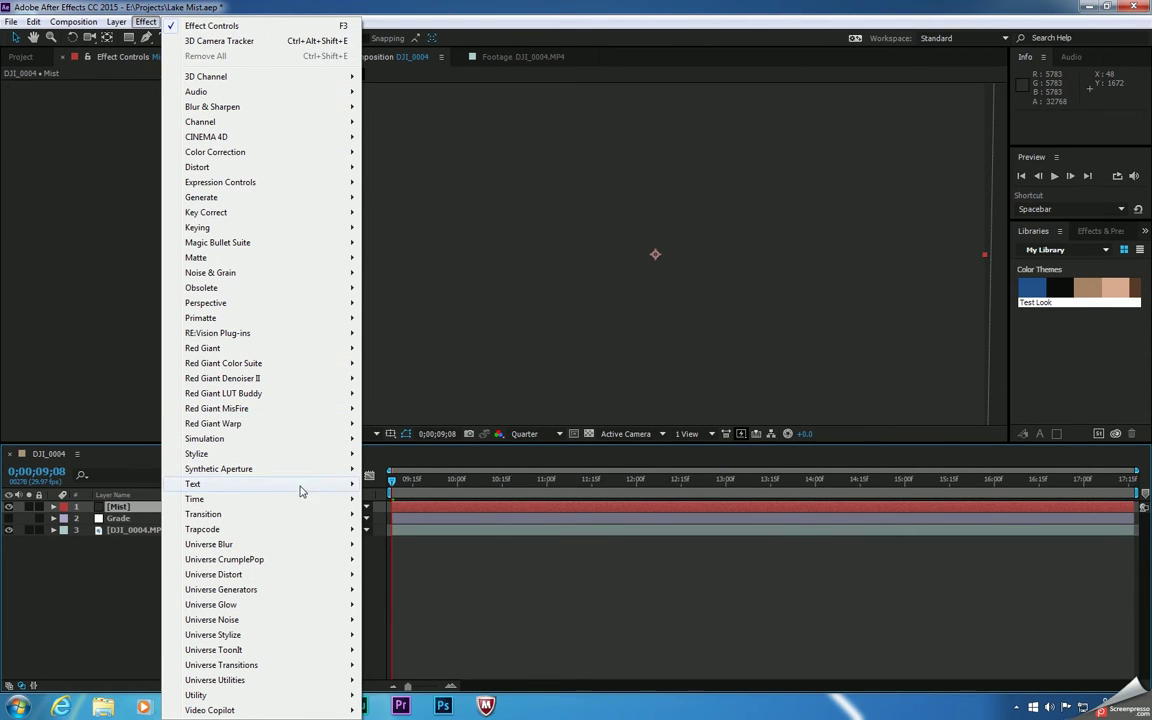
pyautogui.moveTo(285, 533)
pyautogui.click(401, 537)
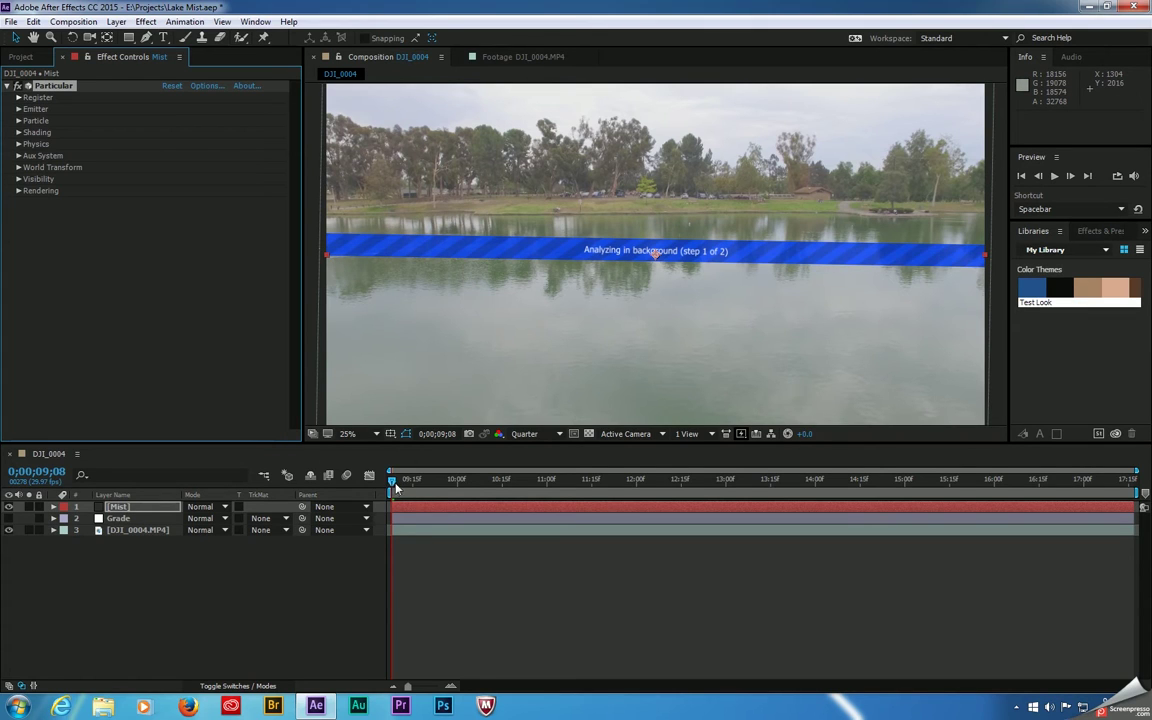
# At frame 0;00;11;11, create the 3D Tracker Camera from the solved camera track.
pyautogui.moveTo(396, 486); pyautogui.dragTo(581, 497)
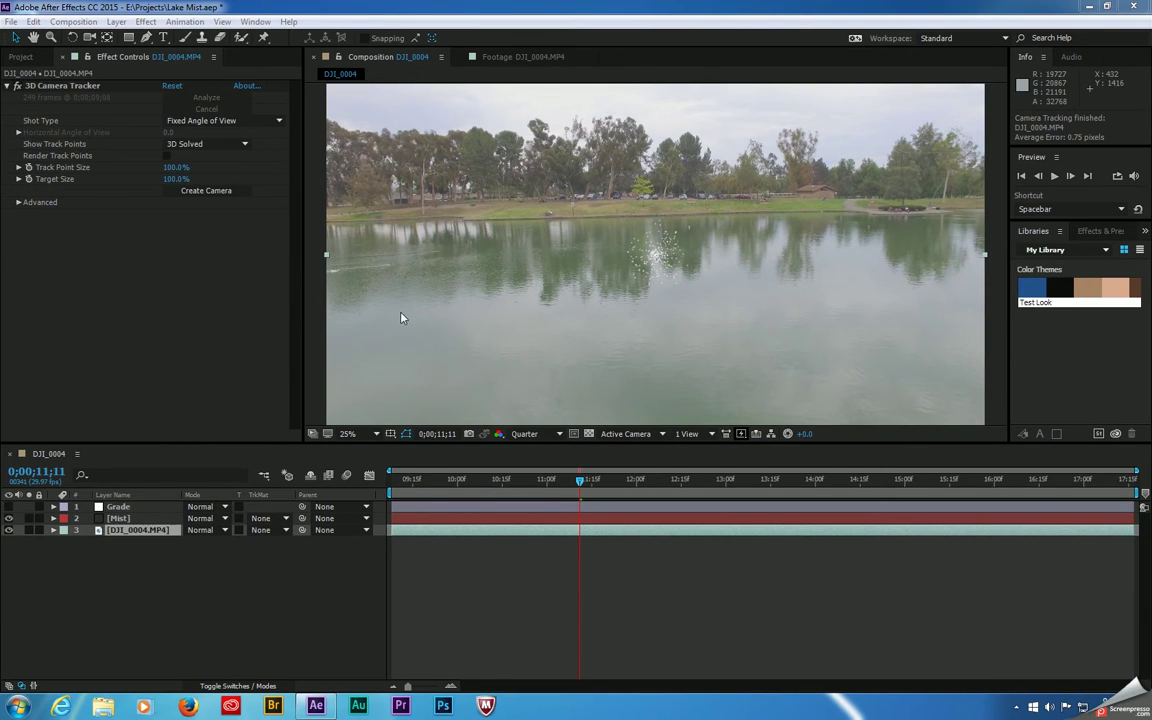
pyautogui.click(220, 191)
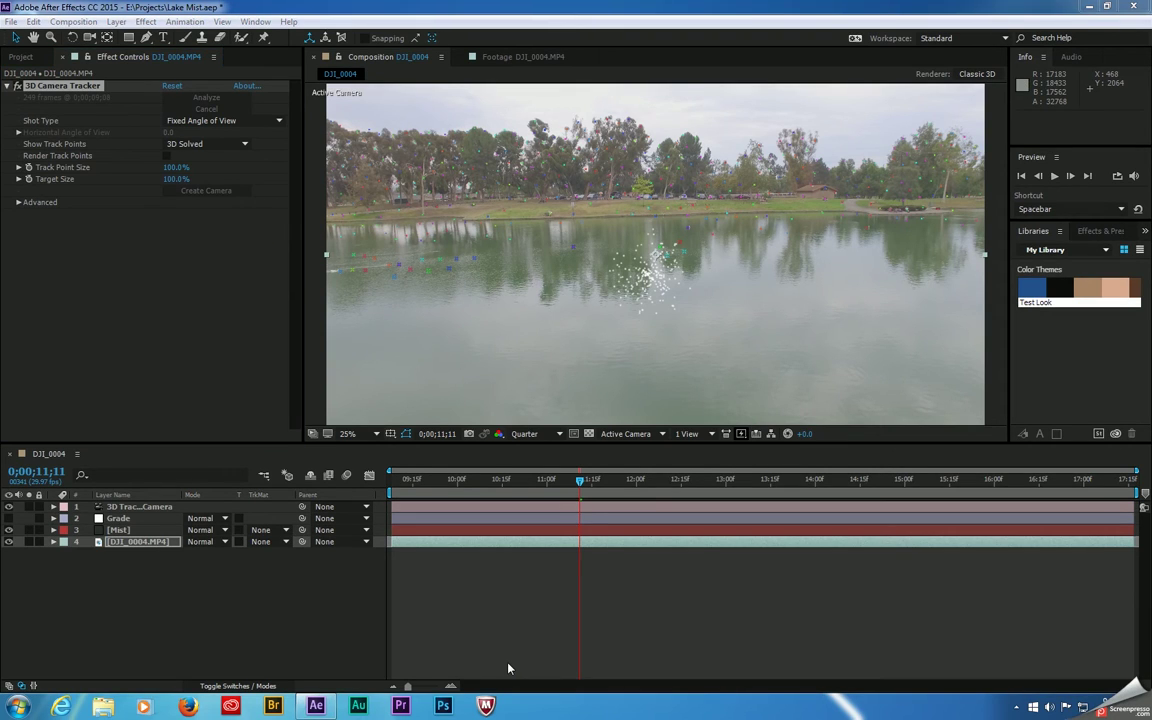
# Set the Mist layer's Particular Emitter Type to Box.
pyautogui.moveTo(316, 705)
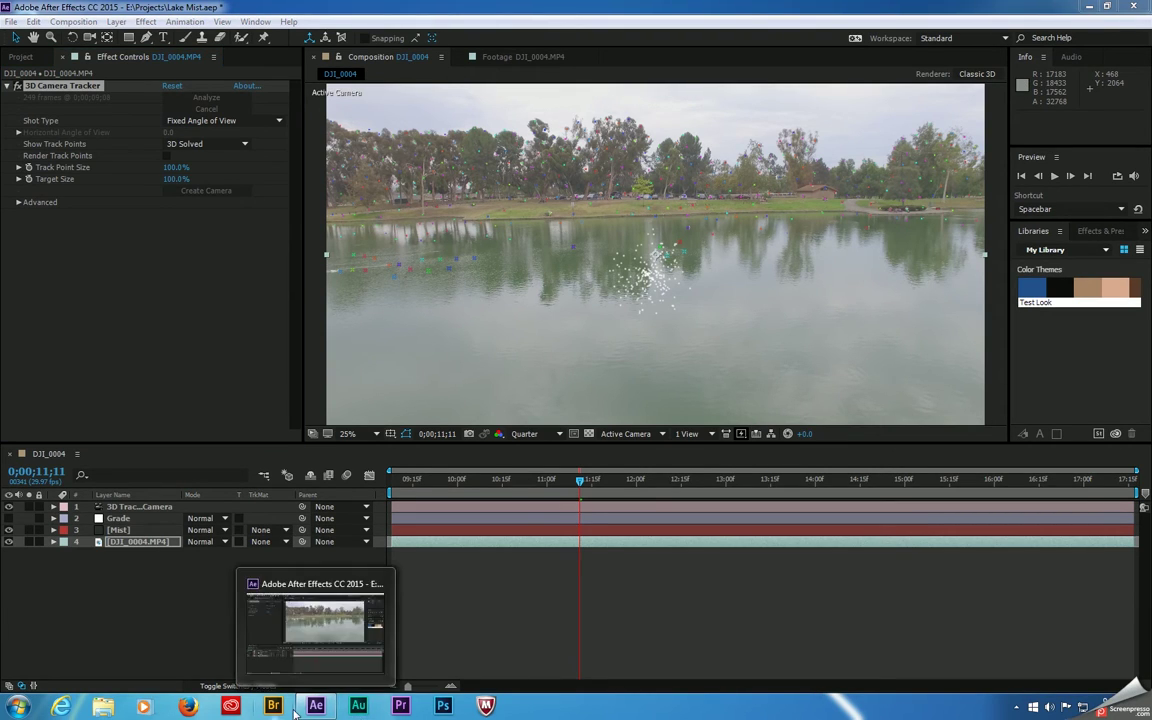
pyautogui.click(118, 530)
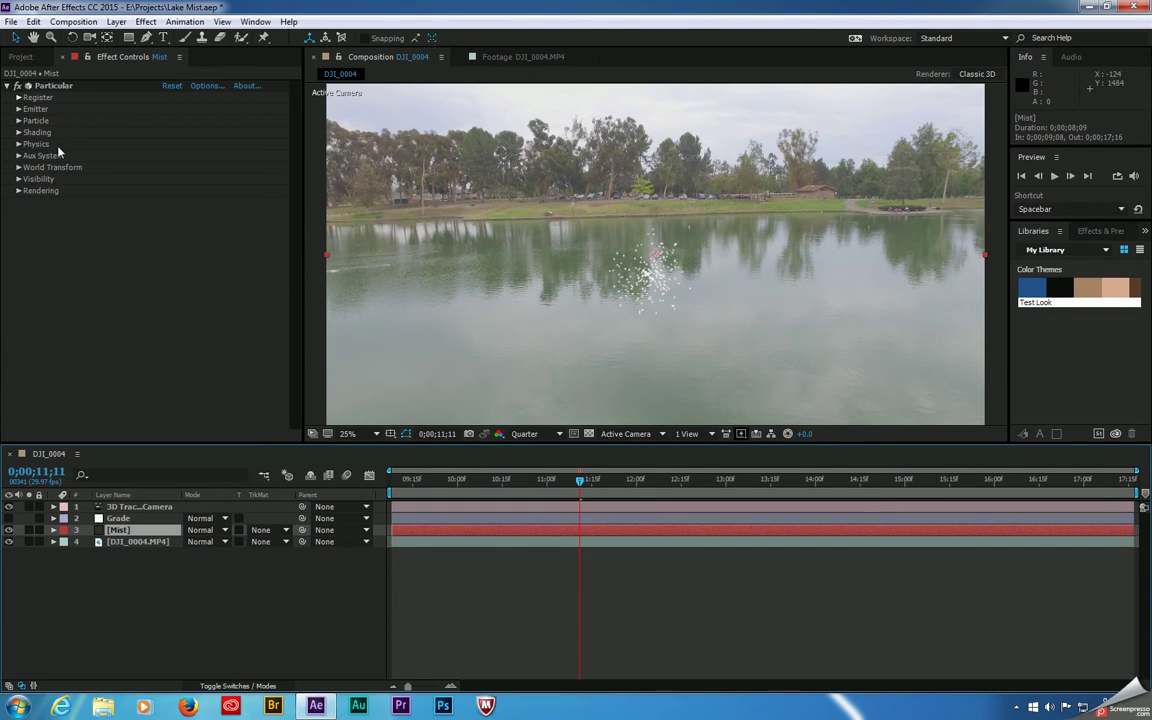
pyautogui.click(18, 112)
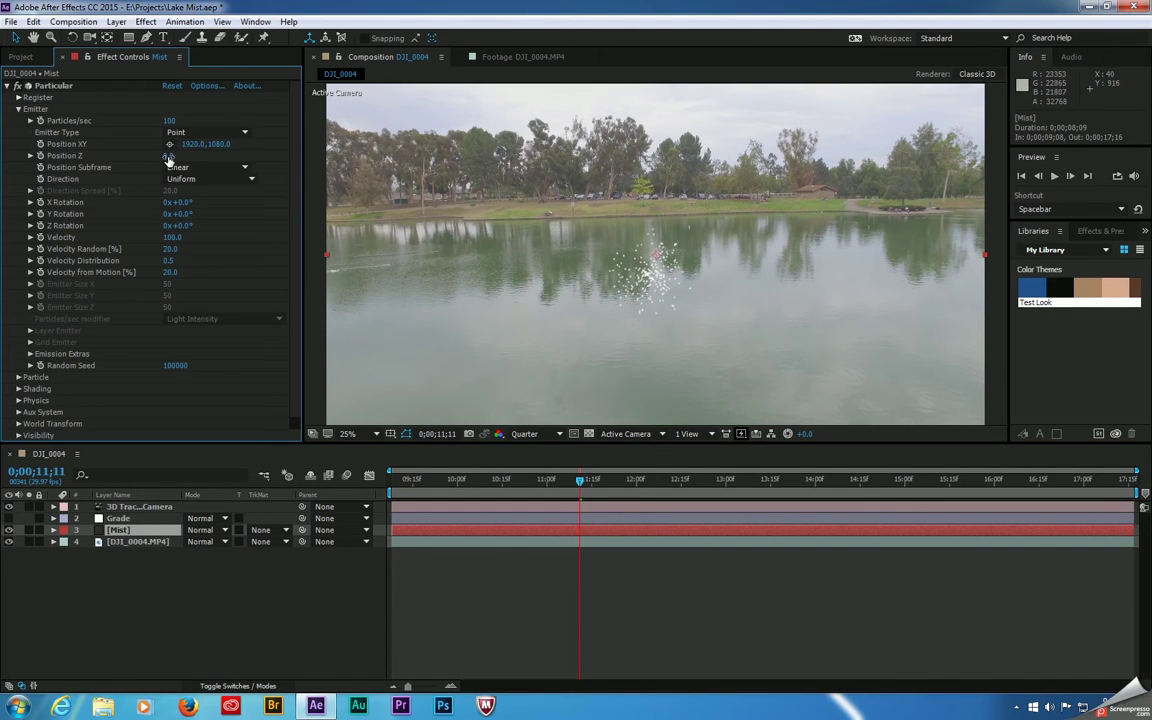
pyautogui.click(195, 132)
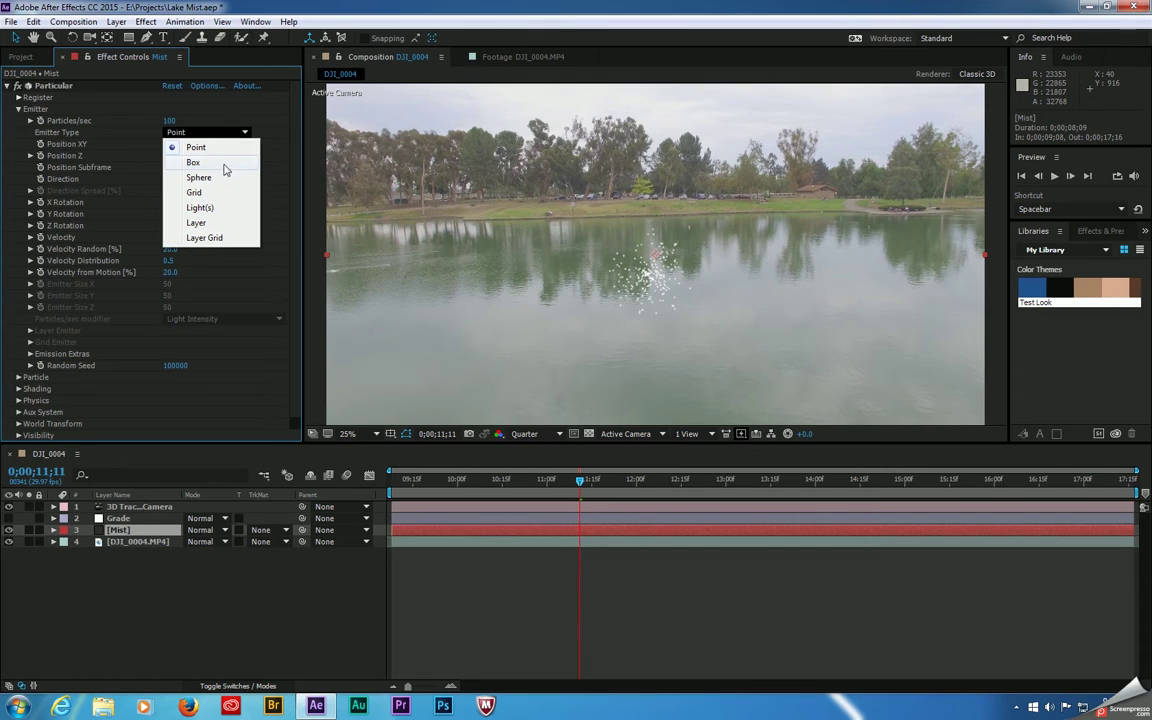
pyautogui.click(207, 163)
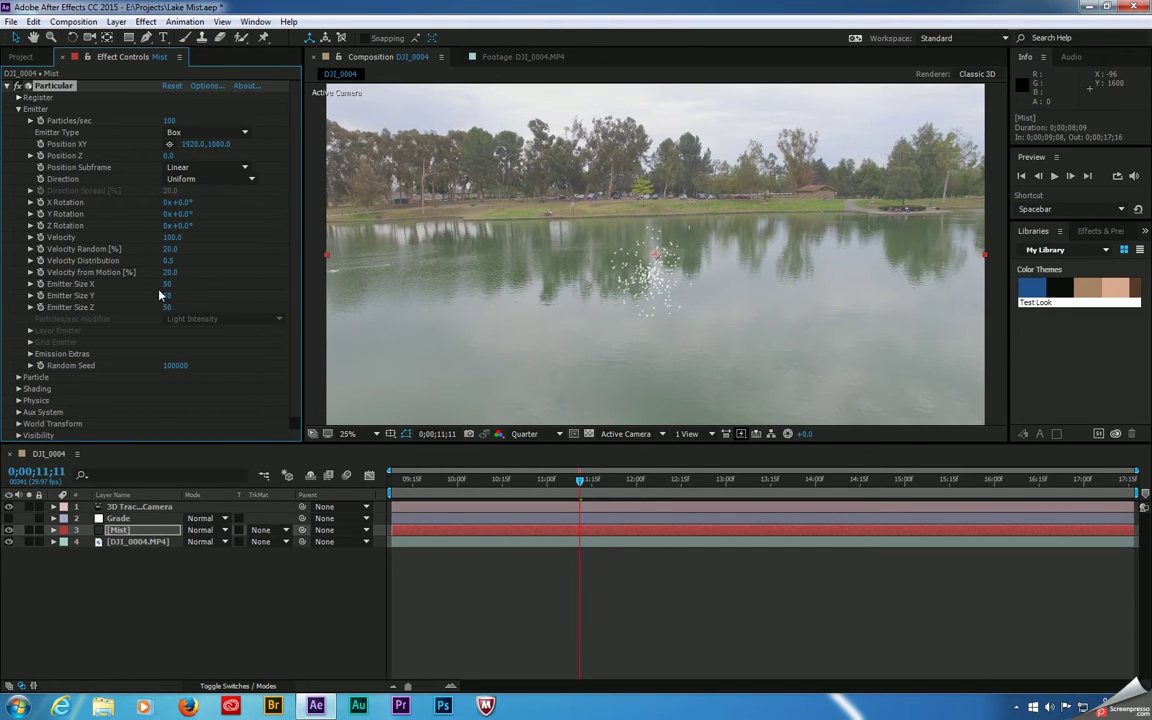
# Size the emitter box to 5794×178×7370 and tilt it to 12° X Rotation.
pyautogui.moveTo(167, 284); pyautogui.dragTo(365, 290)
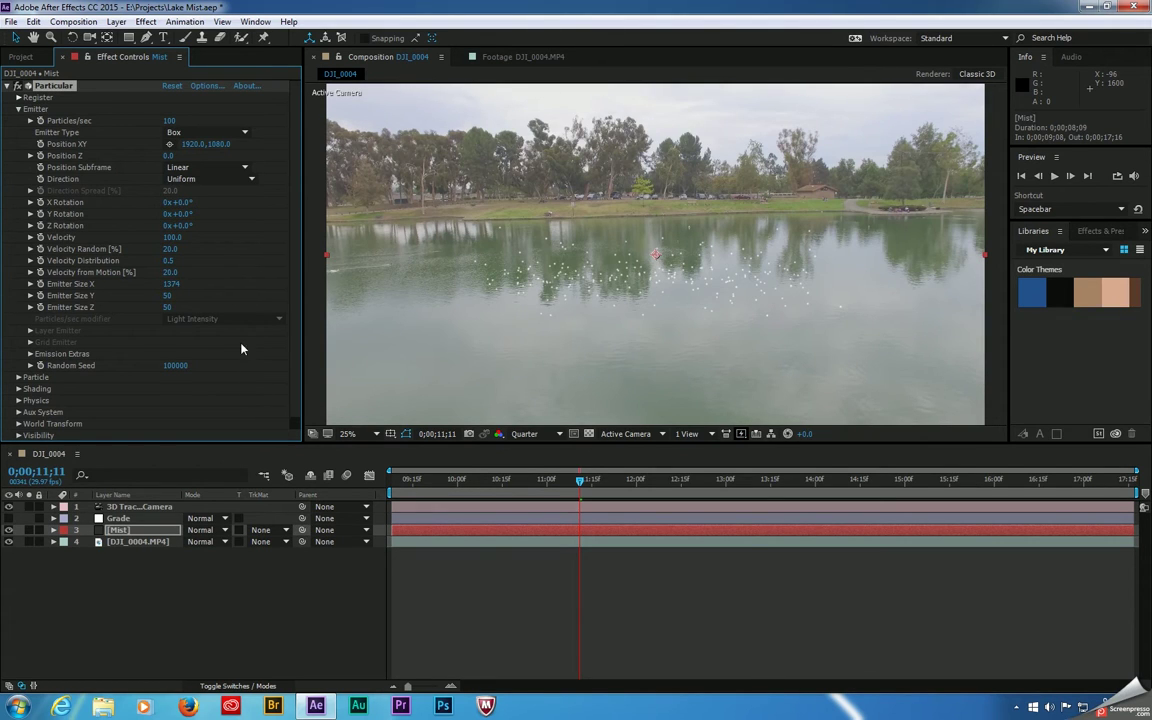
pyautogui.moveTo(170, 284); pyautogui.dragTo(571, 303)
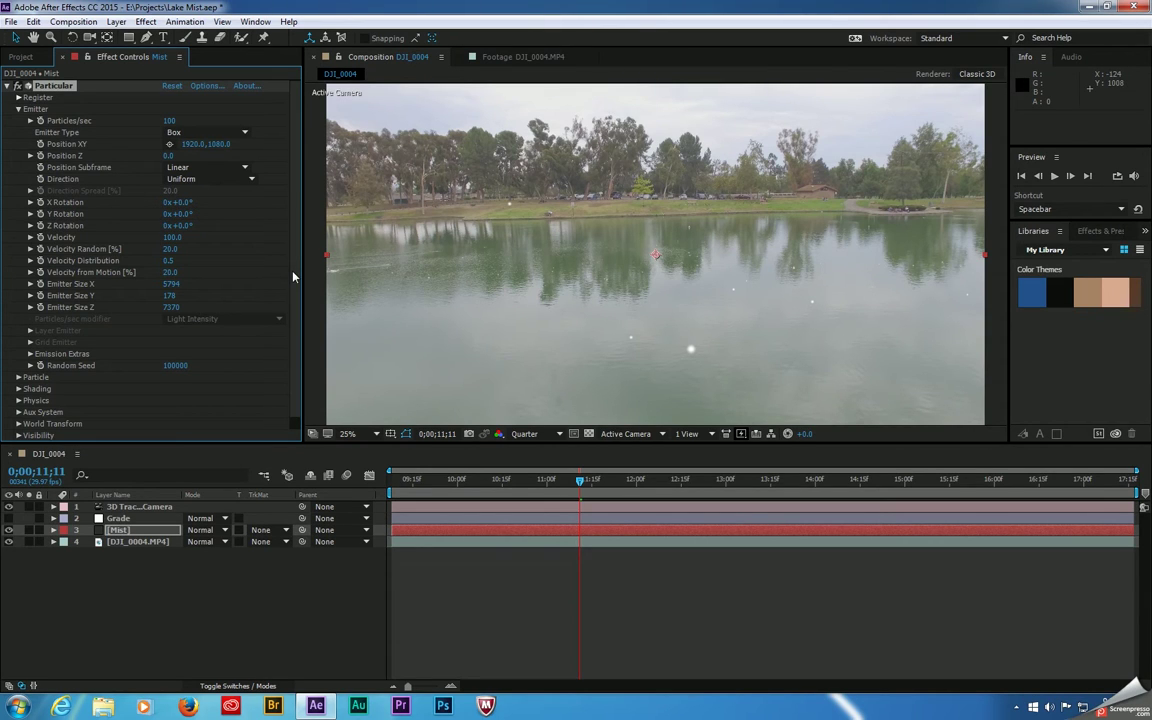
pyautogui.moveTo(177, 202); pyautogui.dragTo(200, 205)
# Set the Mist emitter's X Rotation to 13°.
pyautogui.click(190, 204)
pyautogui.write('13')
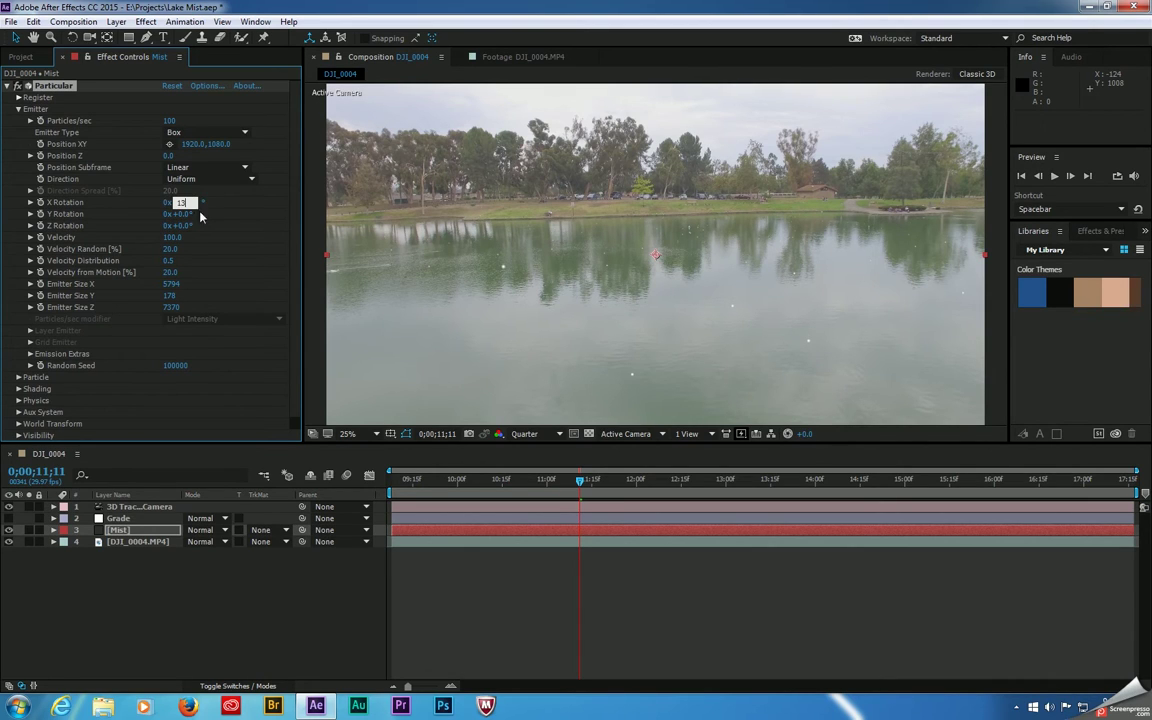
pyautogui.press('Return')
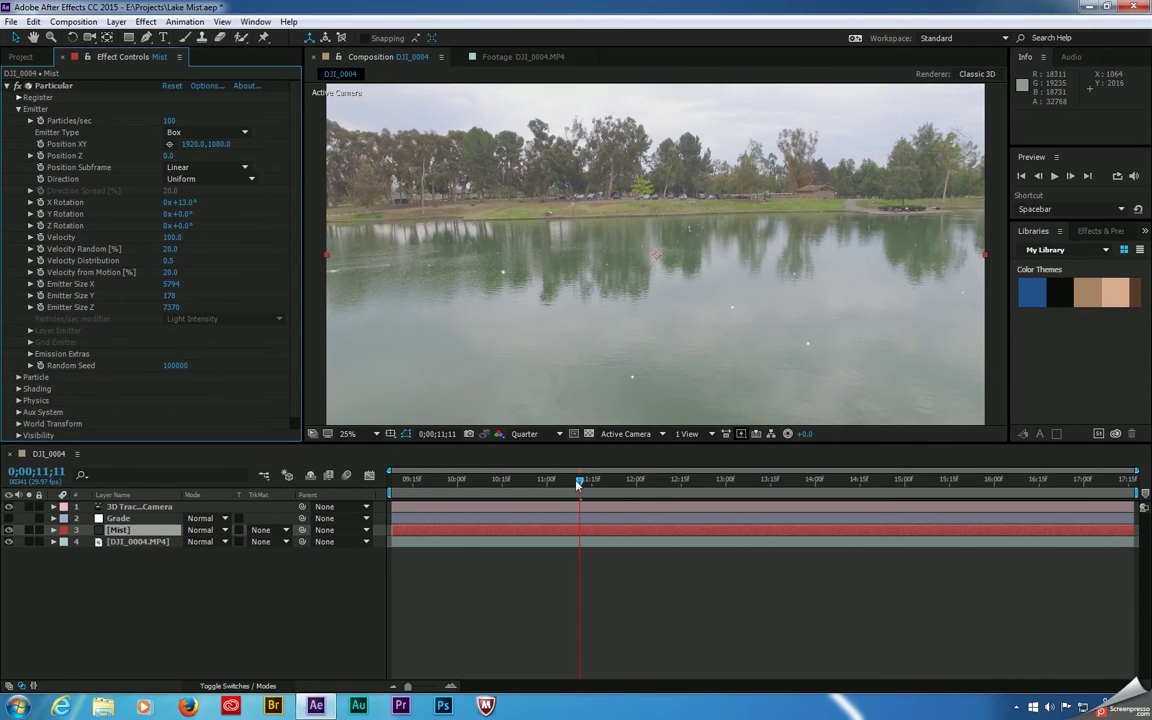
# Scrub the timeline around 0;00;10;23–10;28 to preview the mist particles.
pyautogui.moveTo(577, 484); pyautogui.dragTo(473, 524)
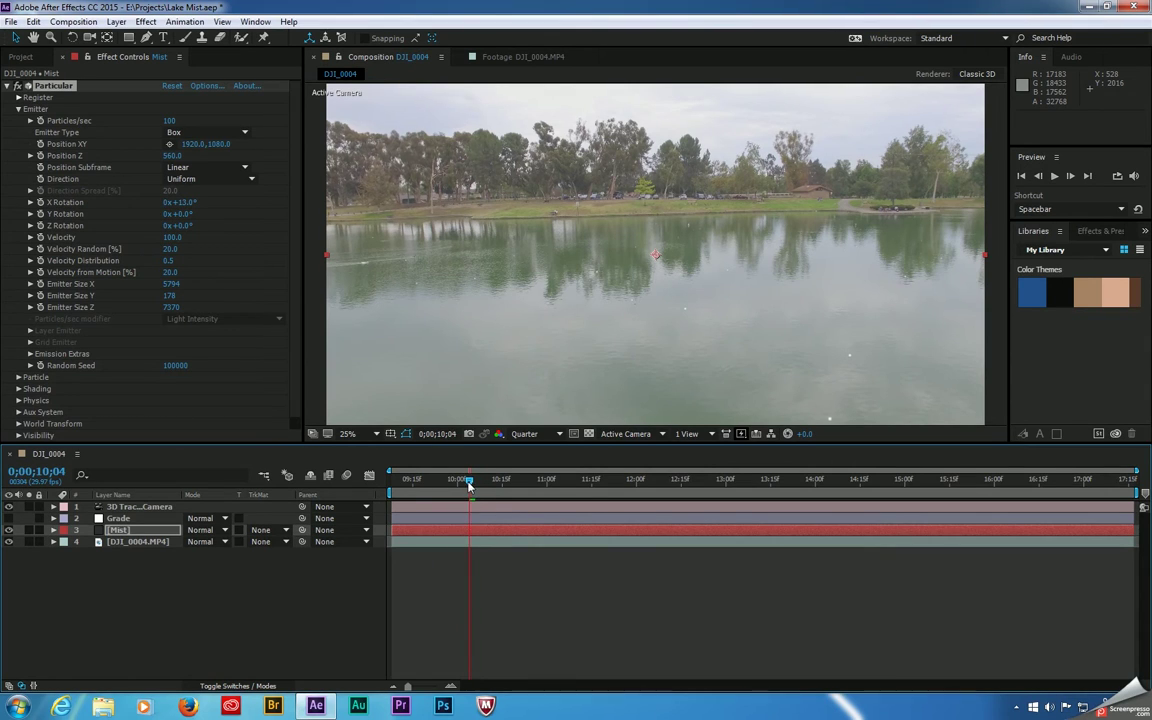
pyautogui.moveTo(468, 499); pyautogui.dragTo(397, 507)
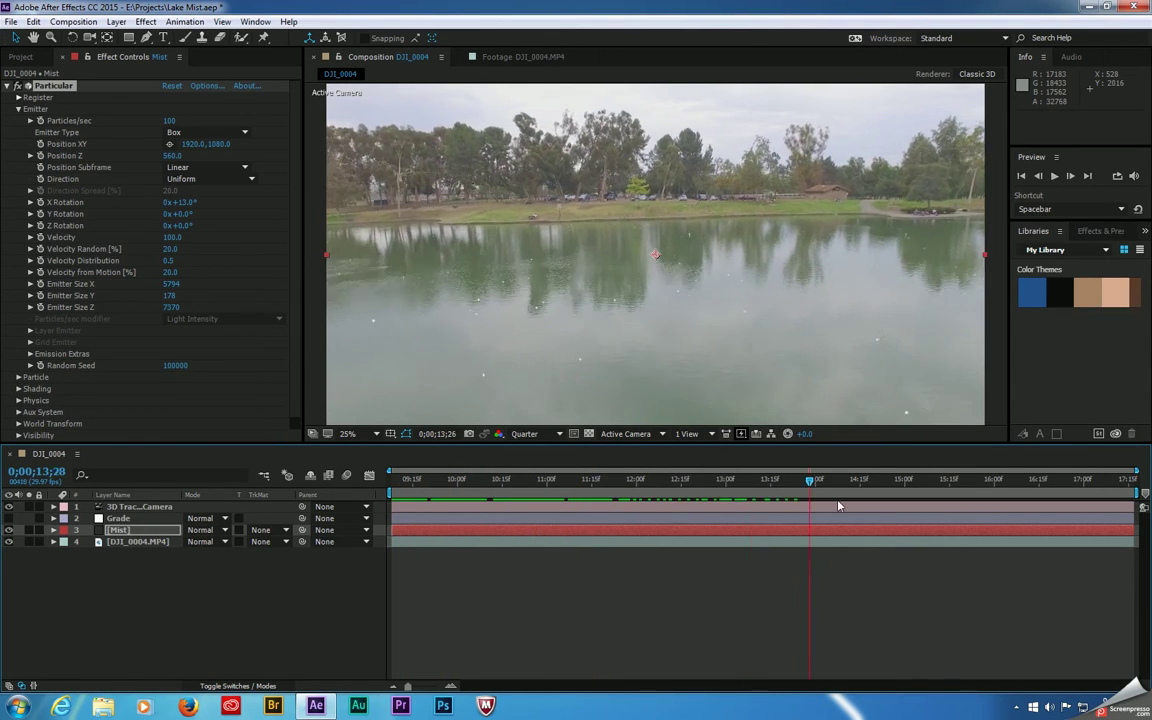
pyautogui.moveTo(840, 506); pyautogui.dragTo(475, 516)
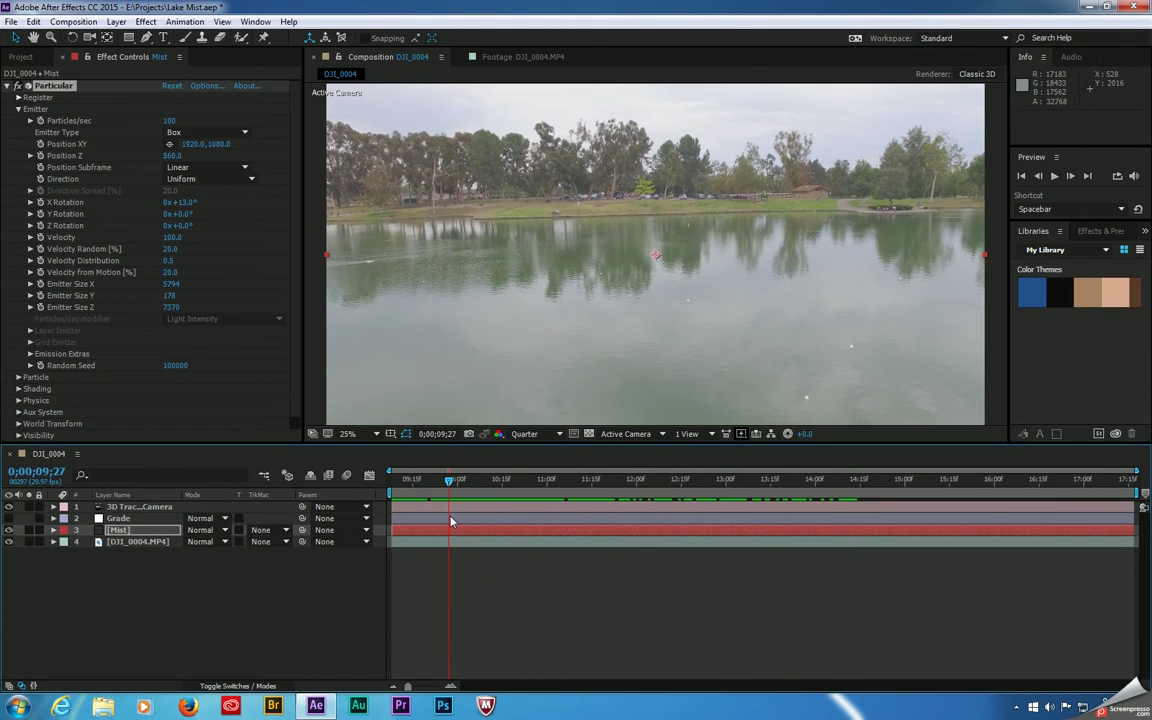
pyautogui.moveTo(450, 520); pyautogui.dragTo(477, 516)
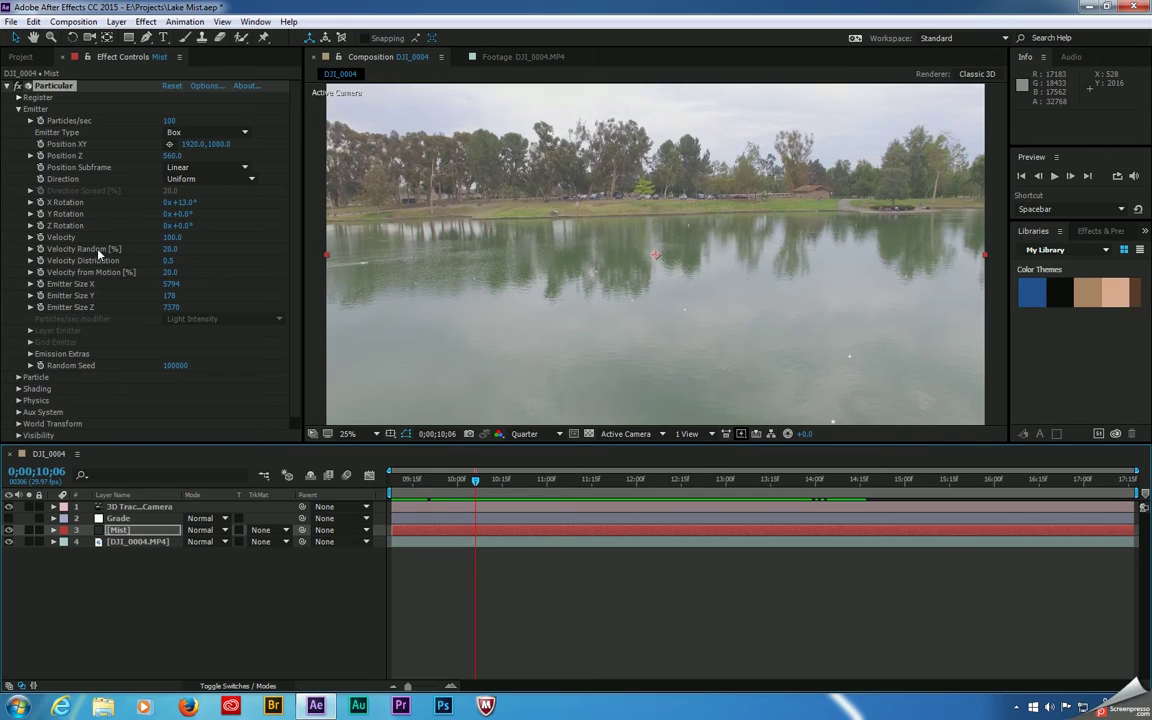
# Set the emitter Velocity and Velocity Distribution to 0.
pyautogui.click(172, 237)
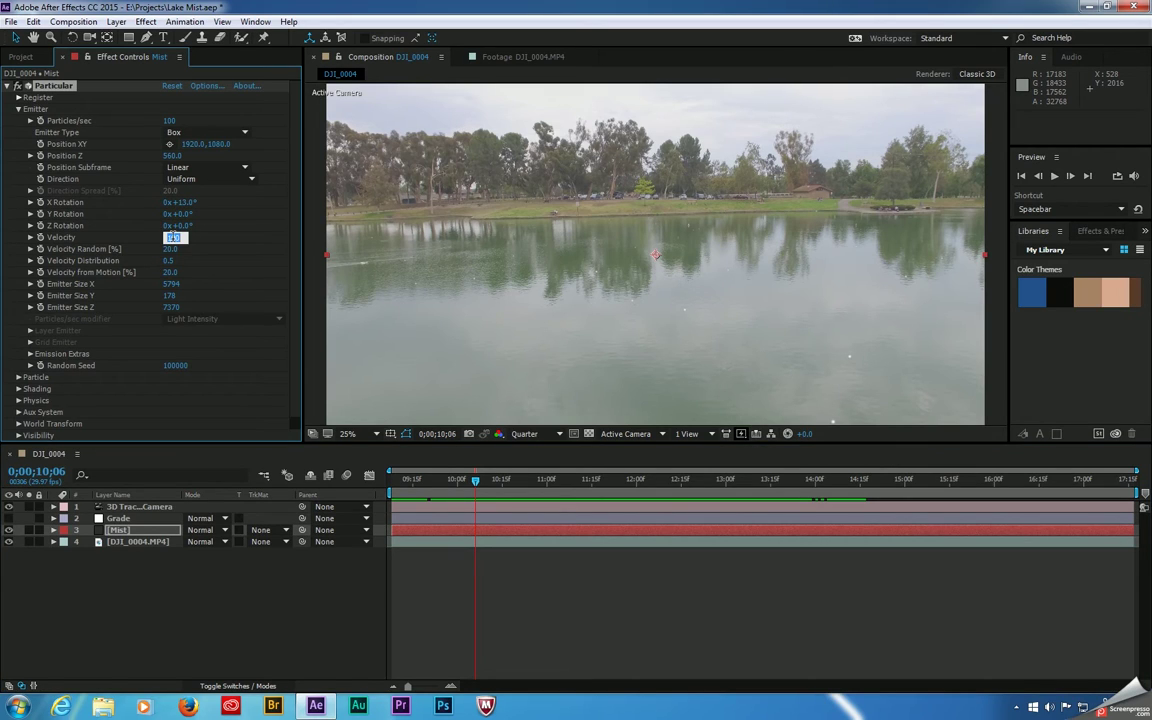
pyautogui.write('0')
pyautogui.press('Tab')
pyautogui.write('0')
pyautogui.press('Tab')
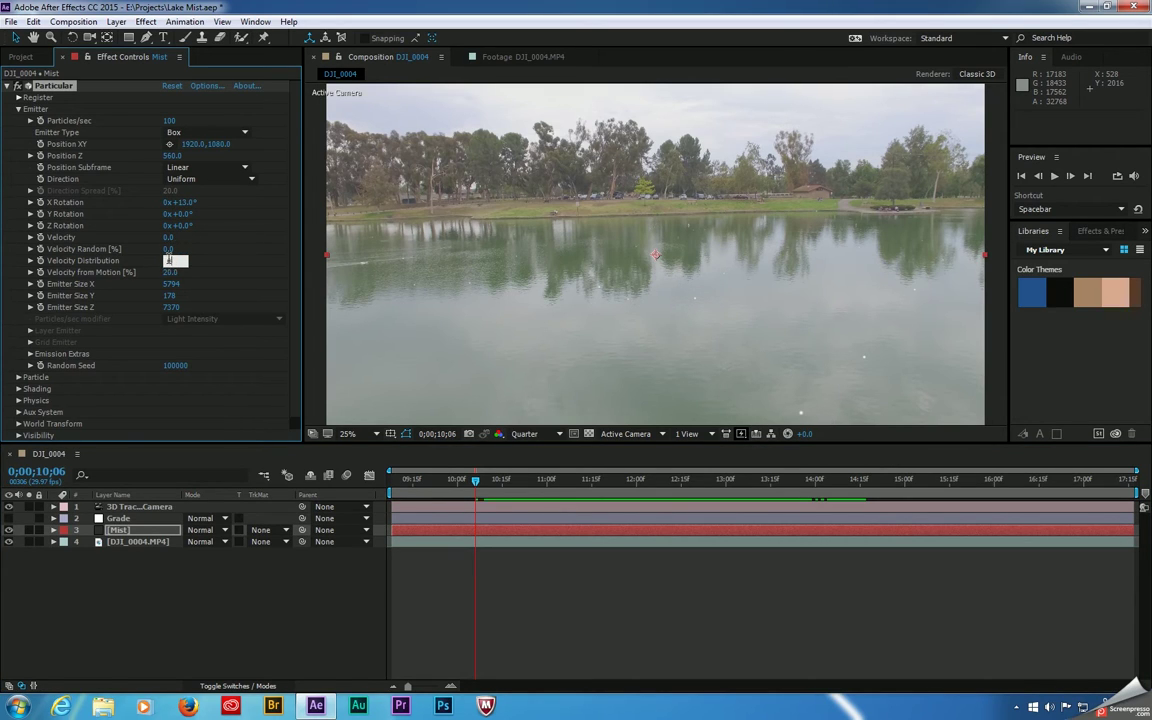
pyautogui.write('00')
pyautogui.press('Return')
# Raise emission to 840 particles/sec and scrub the footage to review the denser mist.
pyautogui.moveTo(476, 484); pyautogui.dragTo(456, 539)
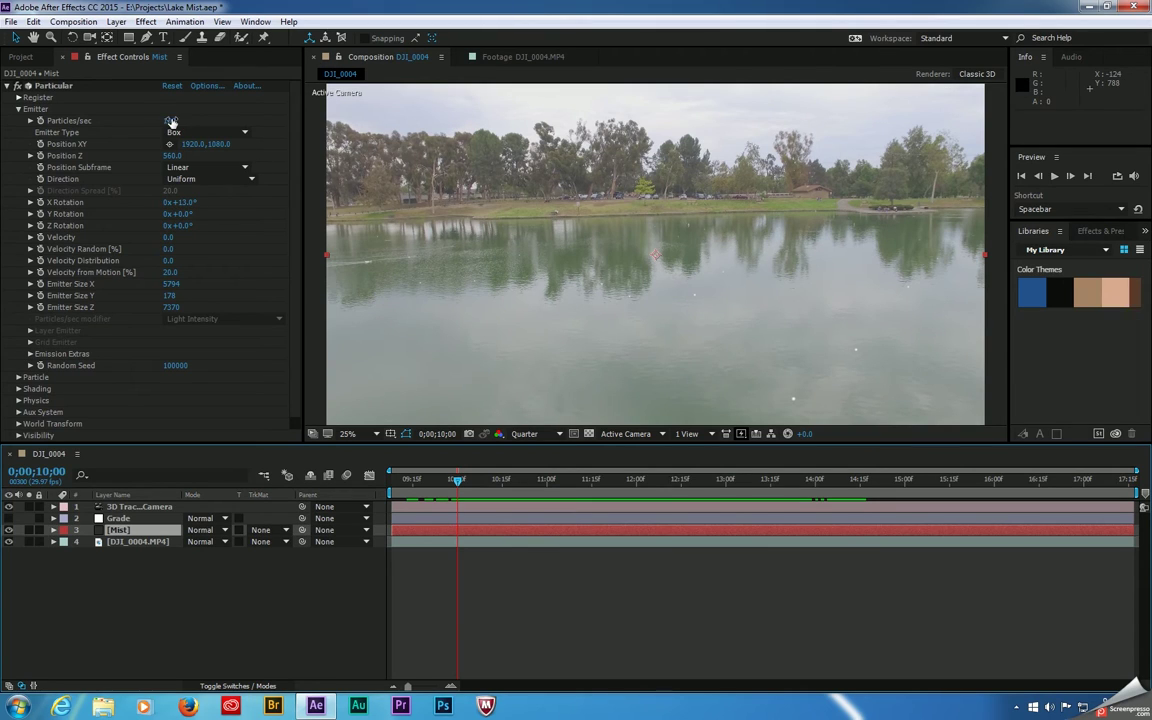
pyautogui.moveTo(171, 121); pyautogui.dragTo(223, 136)
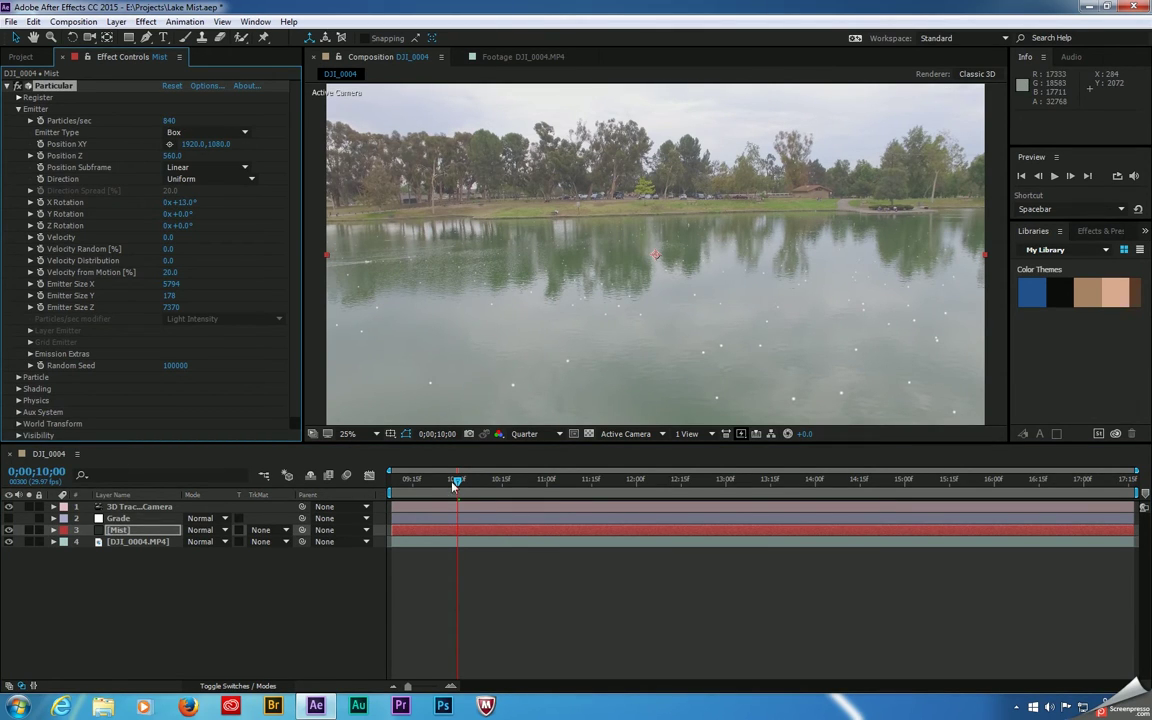
pyautogui.moveTo(453, 485)
pyautogui.mouseDown()
pyautogui.moveTo(666, 482)
pyautogui.moveTo(460, 508)
pyautogui.mouseUp()
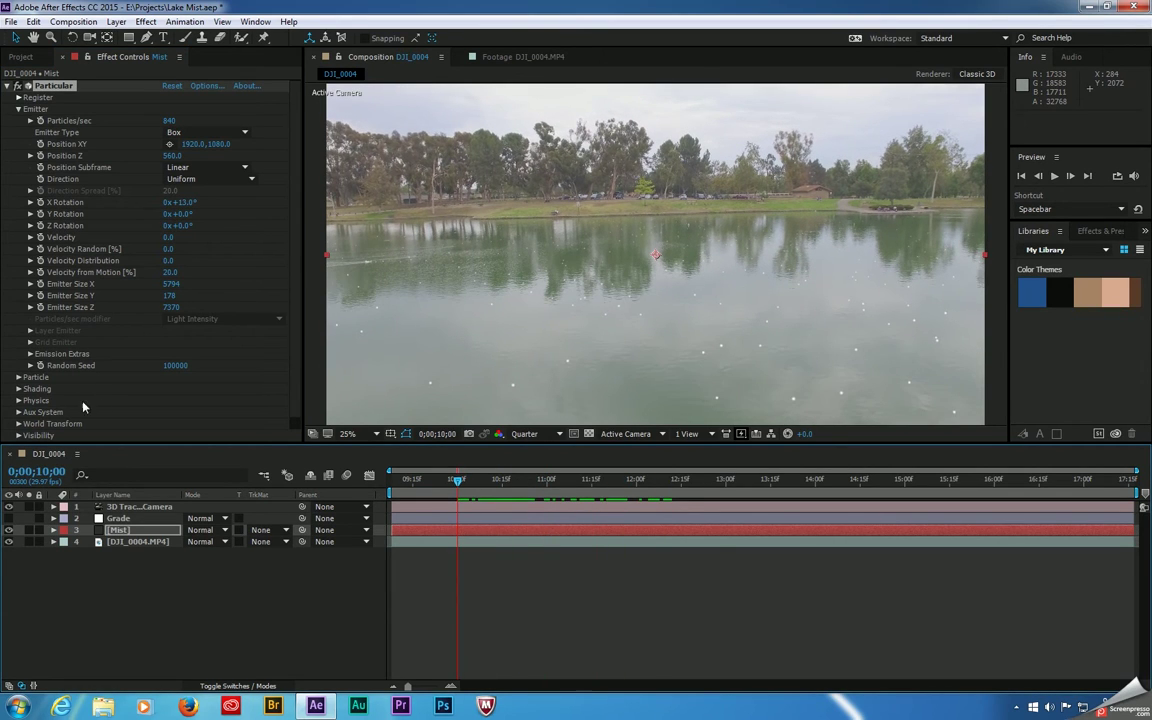
# Set Emission Extras Pre Run to 100 and preview the mist from the comp start.
pyautogui.click(31, 354)
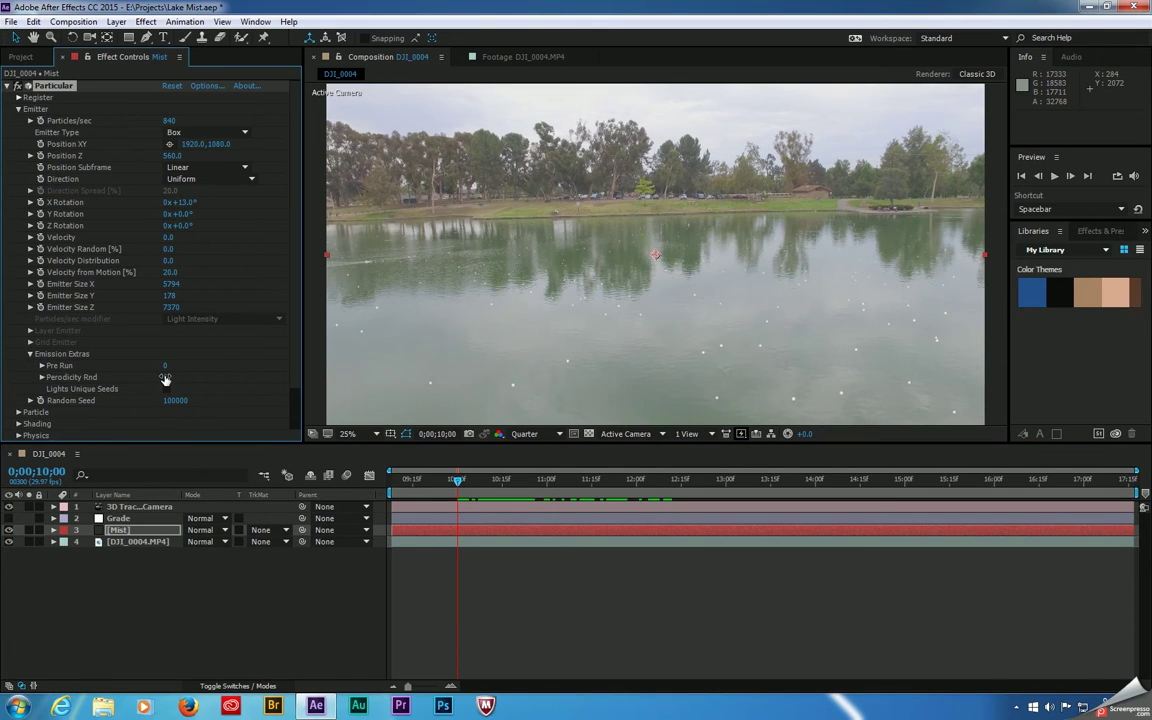
pyautogui.moveTo(168, 366); pyautogui.dragTo(293, 376)
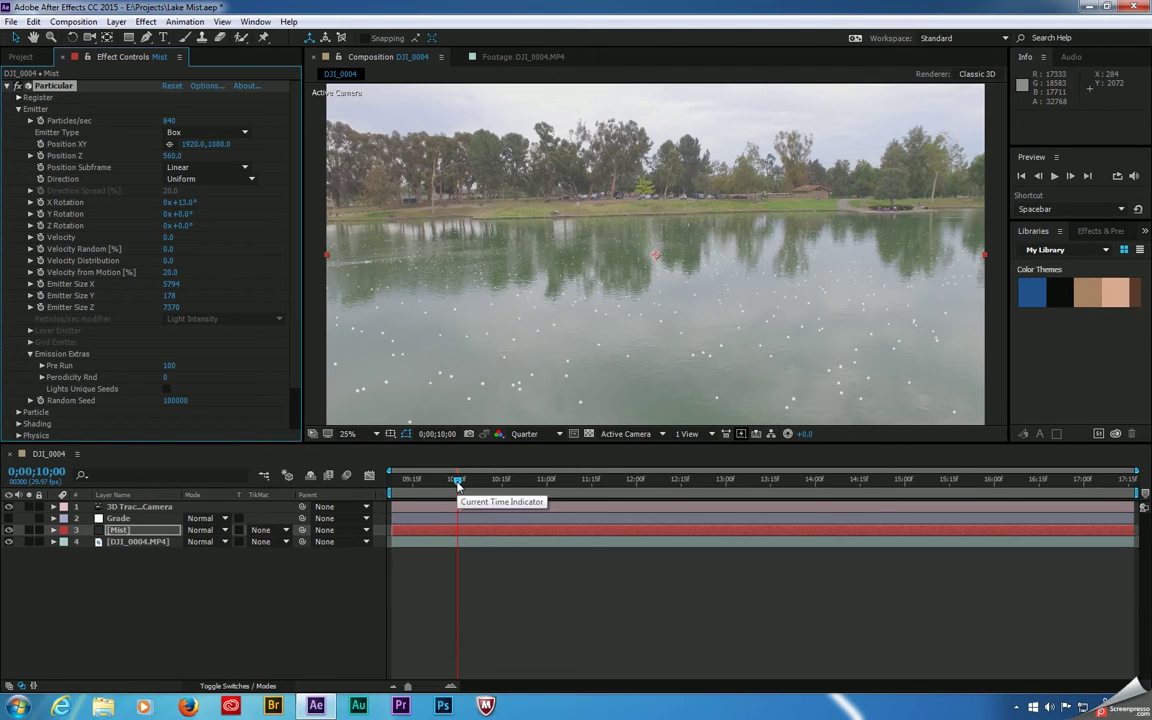
pyautogui.moveTo(457, 485); pyautogui.dragTo(378, 503)
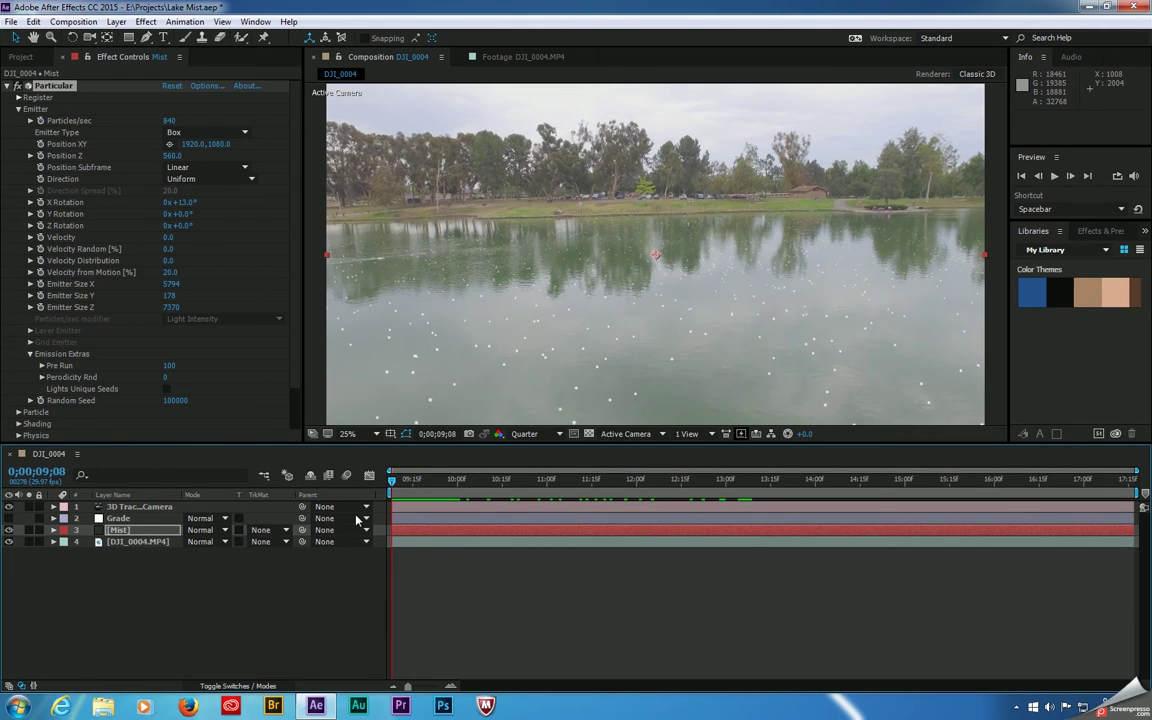
pyautogui.press('space')
# Set particle Life to 35.4 seconds and change Particle Type from Sphere to Cloudlet.
pyautogui.click(18, 412)
pyautogui.scroll(-6, 147, 388)
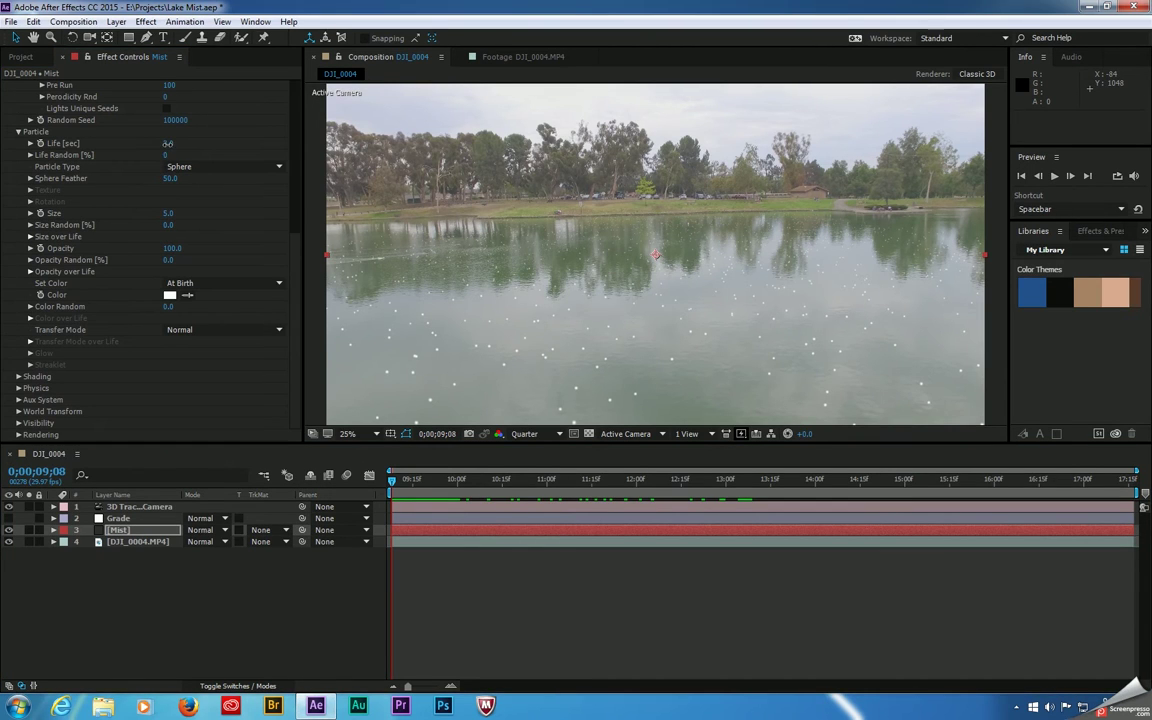
pyautogui.moveTo(200, 146); pyautogui.dragTo(403, 160)
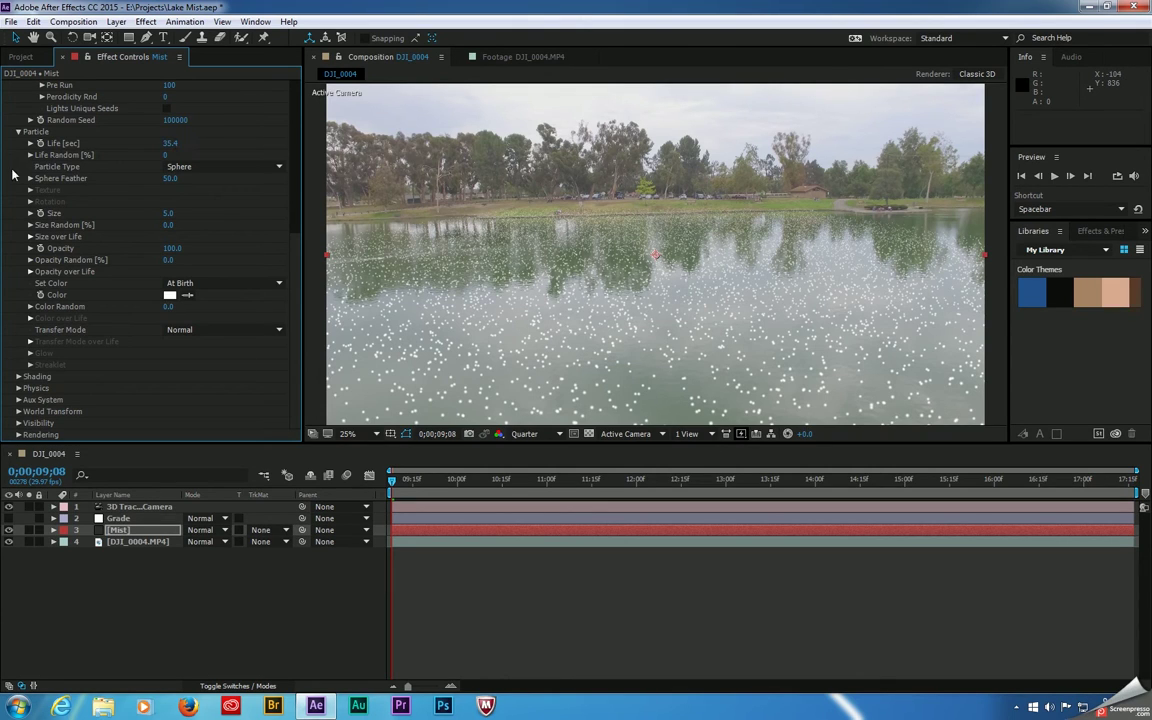
pyautogui.click(217, 168)
pyautogui.click(211, 227)
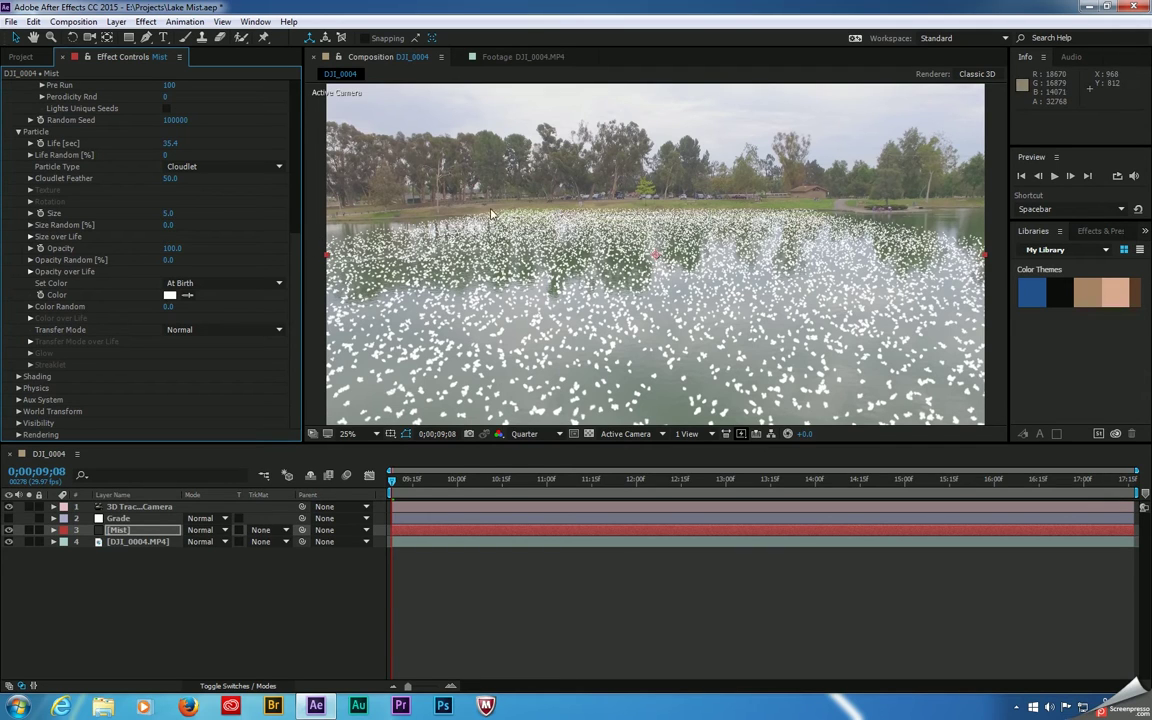
pyautogui.scroll(5, 210, 300)
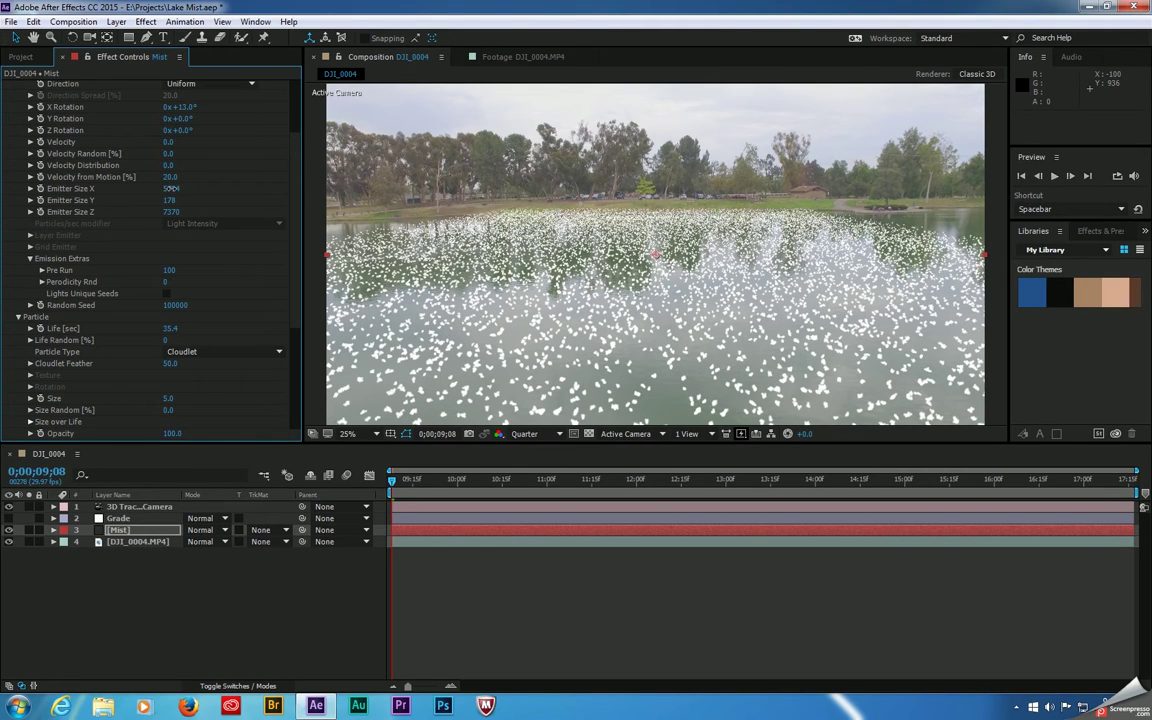
# Scrub Emitter Size X from 5794 up to 10908.
pyautogui.moveTo(172, 188); pyautogui.dragTo(851, 208)
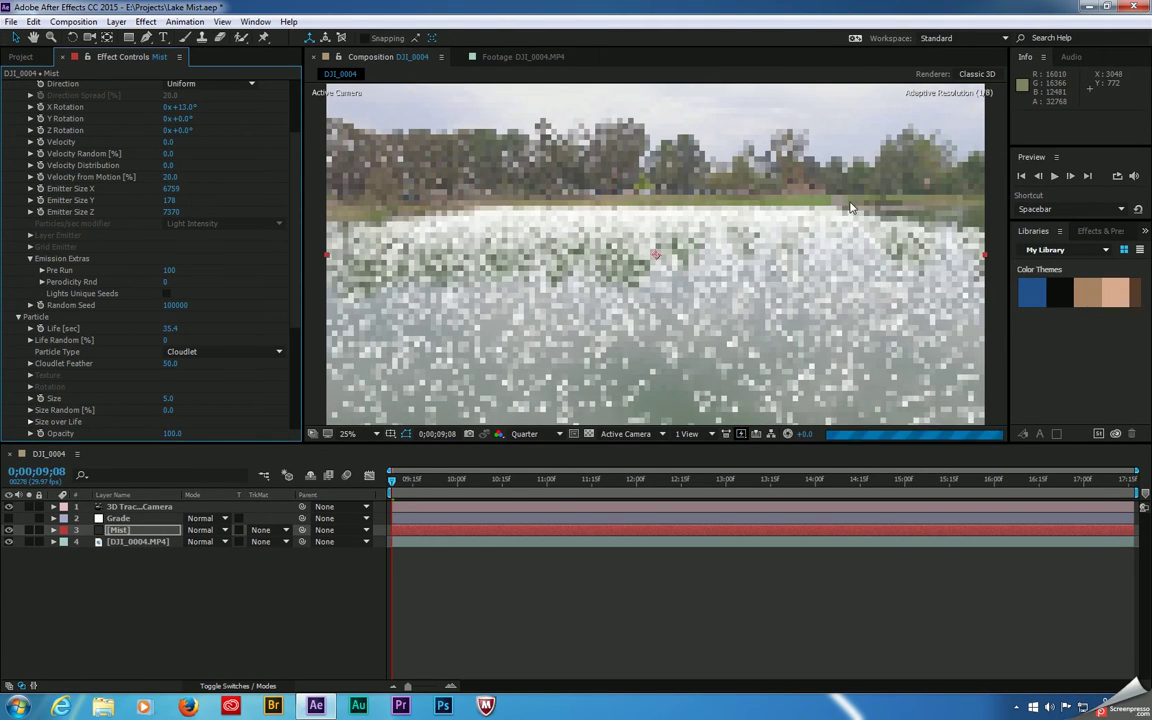
pyautogui.moveTo(165, 190); pyautogui.dragTo(580, 301)
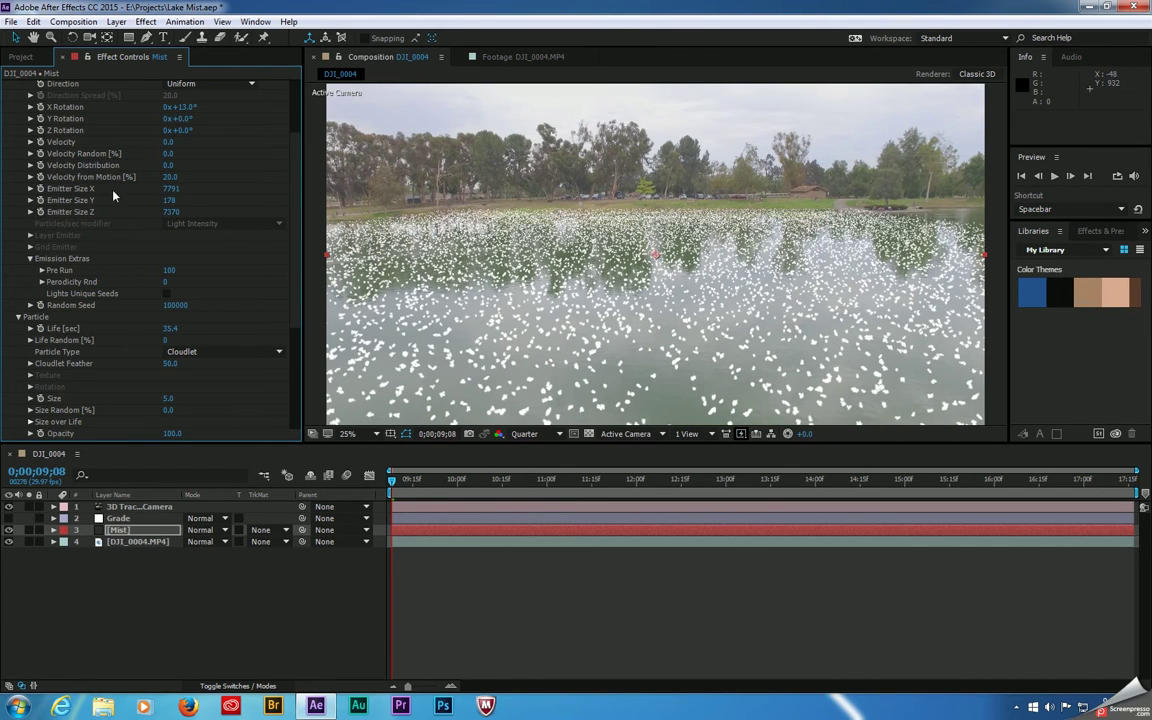
pyautogui.moveTo(170, 188); pyautogui.dragTo(673, 332)
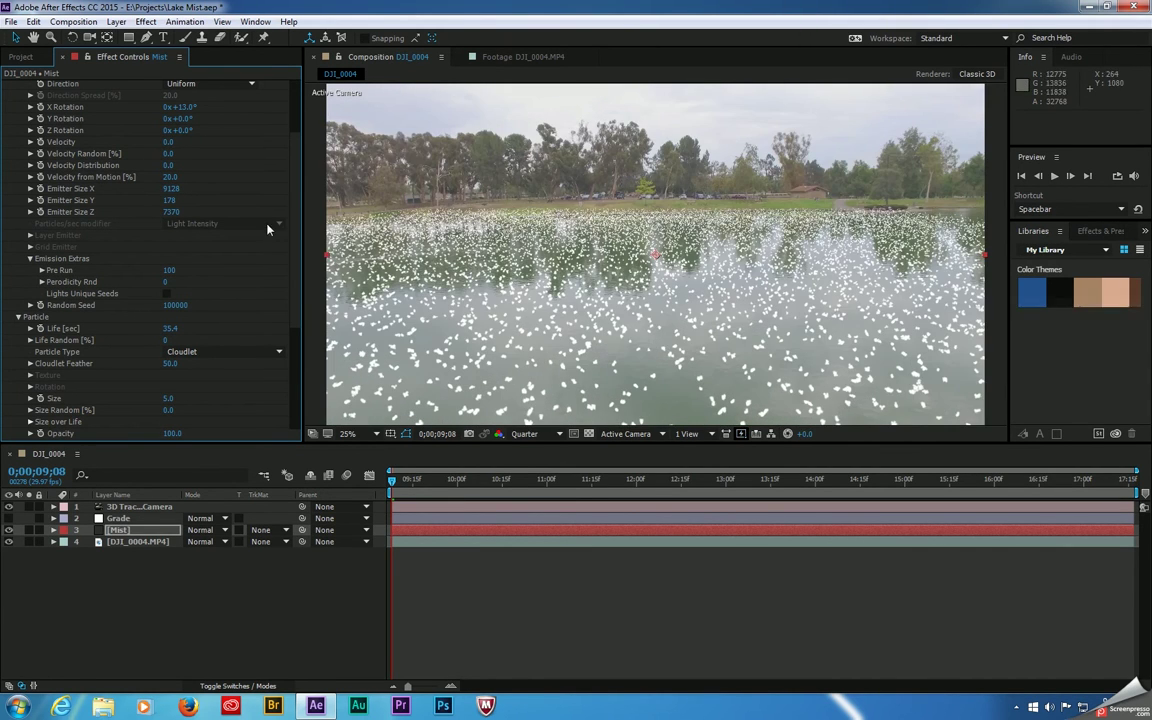
pyautogui.moveTo(170, 188); pyautogui.dragTo(400, 230)
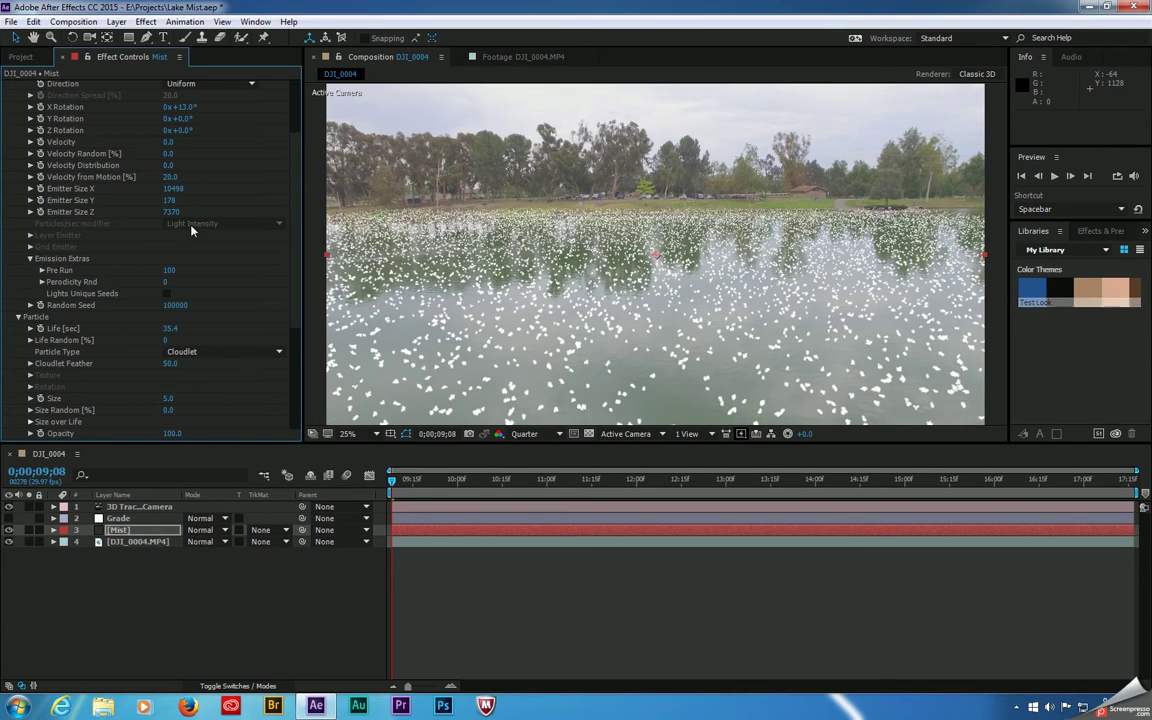
pyautogui.moveTo(170, 188); pyautogui.dragTo(473, 300)
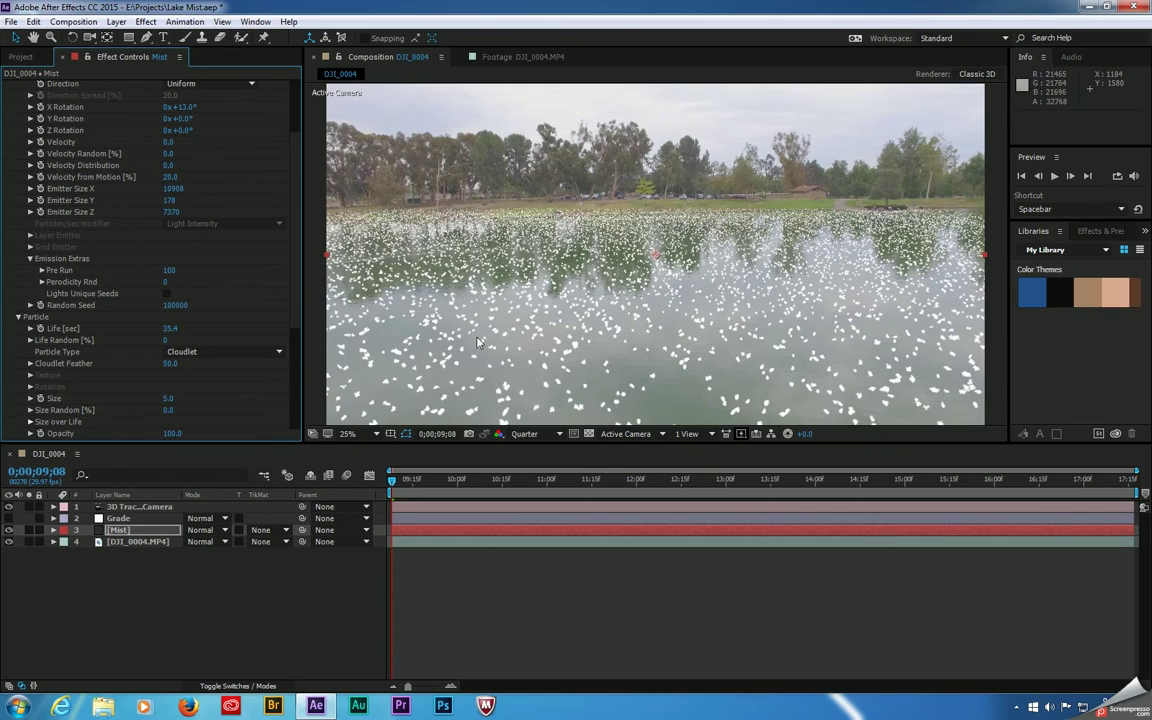
pyautogui.scroll(-5, 244, 297)
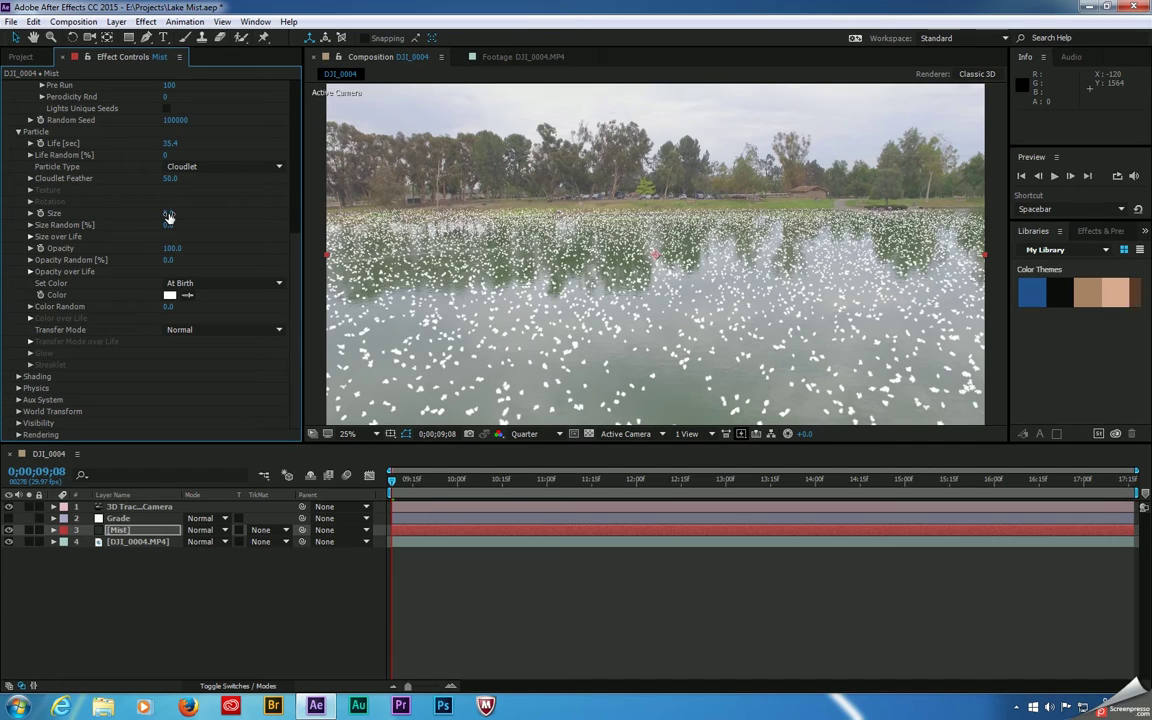
# Set the cloudlets to Size 71, Size Random 28 and Opacity 1.
pyautogui.moveTo(169, 215); pyautogui.dragTo(216, 213)
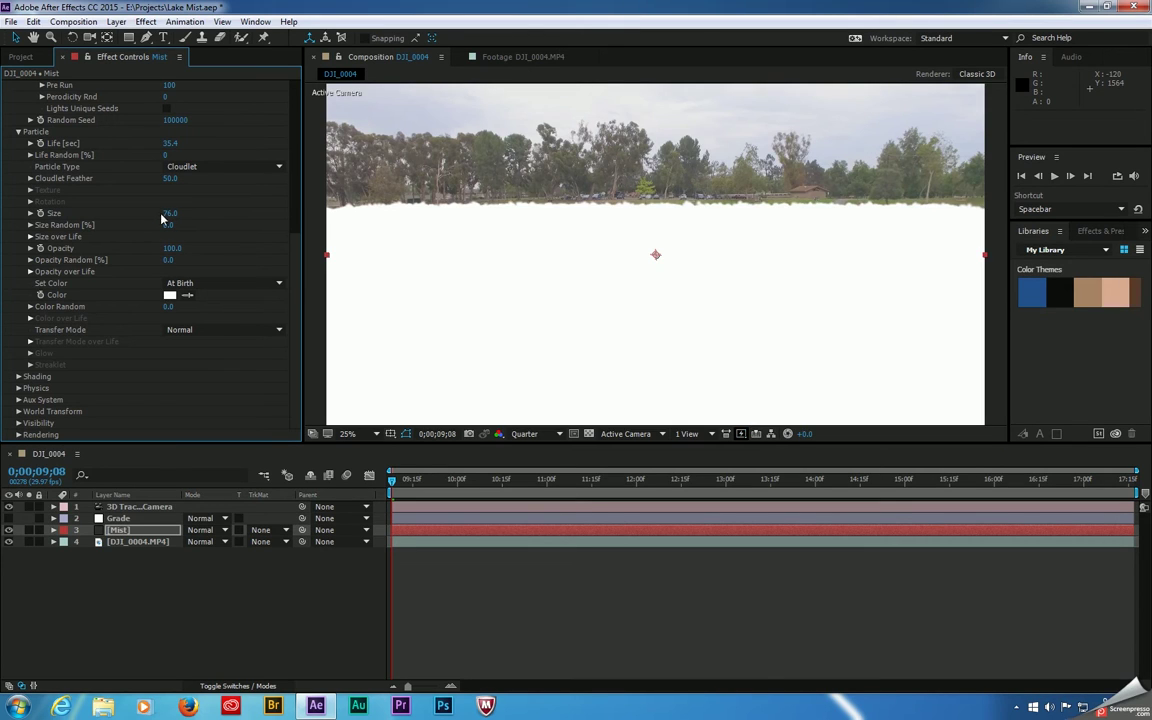
pyautogui.moveTo(170, 213); pyautogui.dragTo(165, 213)
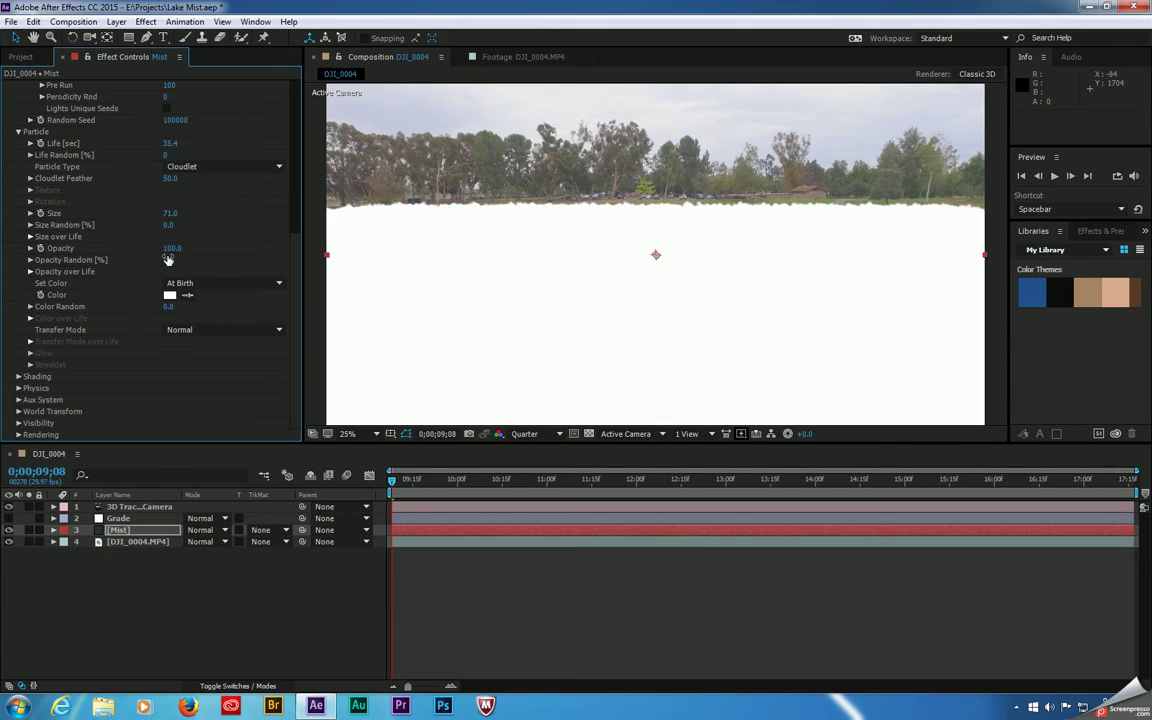
pyautogui.moveTo(172, 248); pyautogui.dragTo(101, 260)
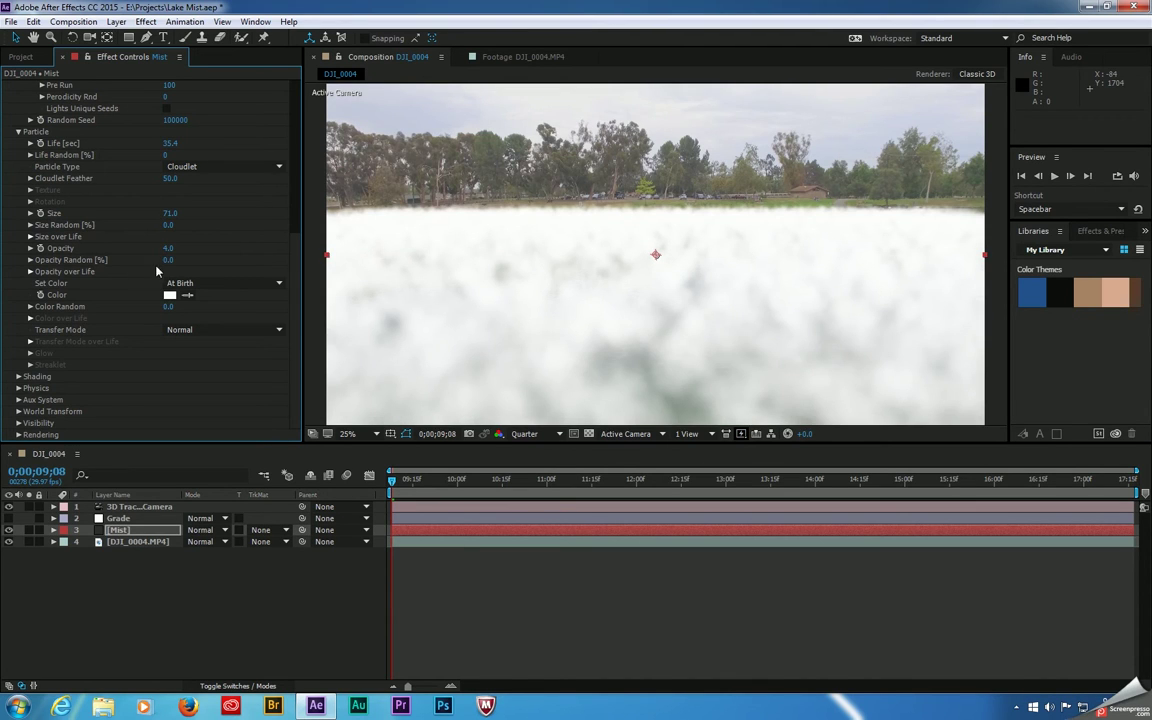
pyautogui.click(166, 249)
pyautogui.write('2')
pyautogui.press('Return')
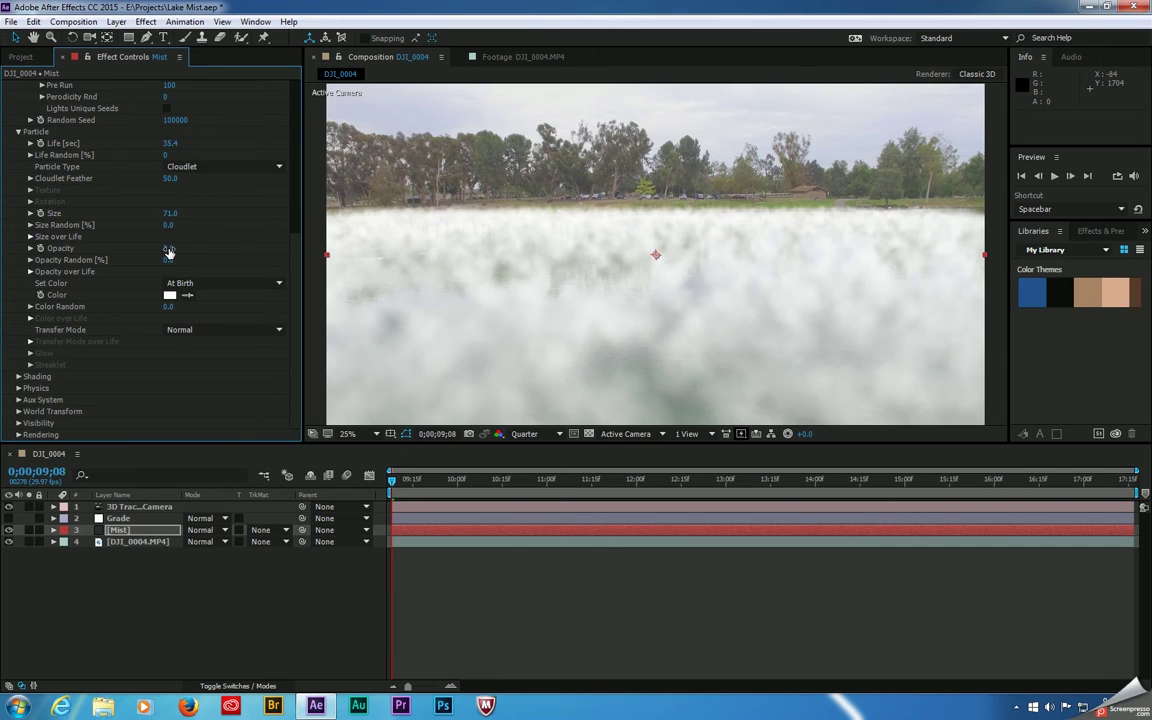
pyautogui.click(168, 249)
pyautogui.press('Return')
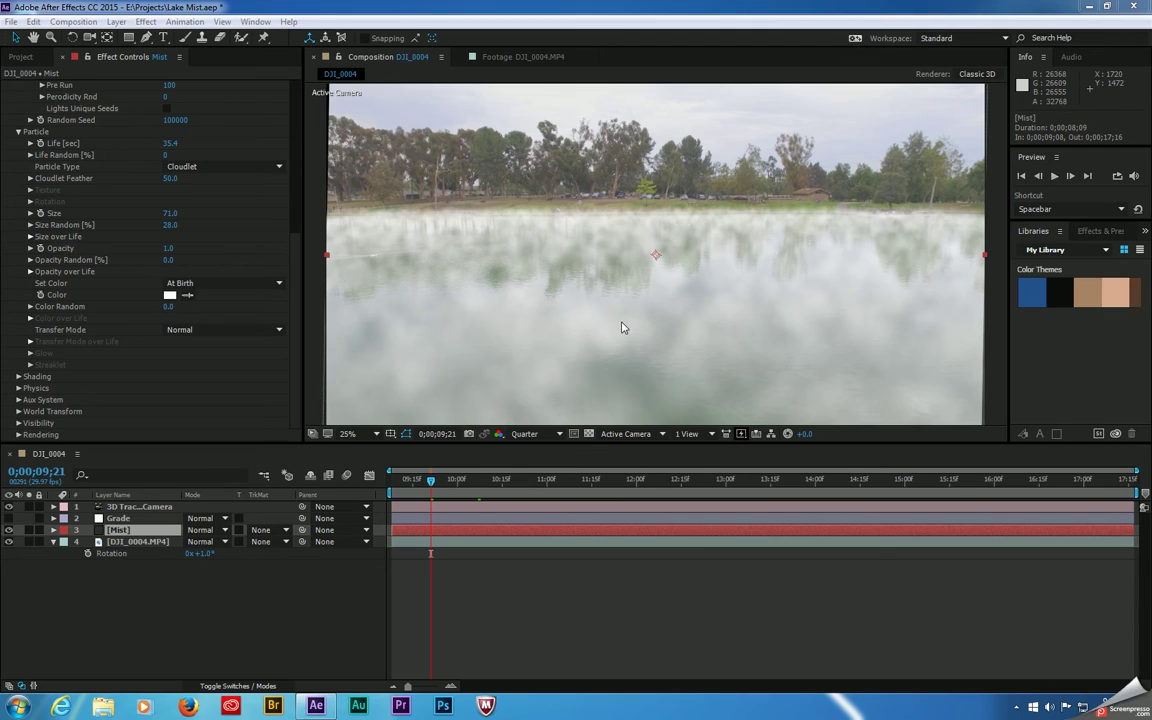
pyautogui.click(9, 518)
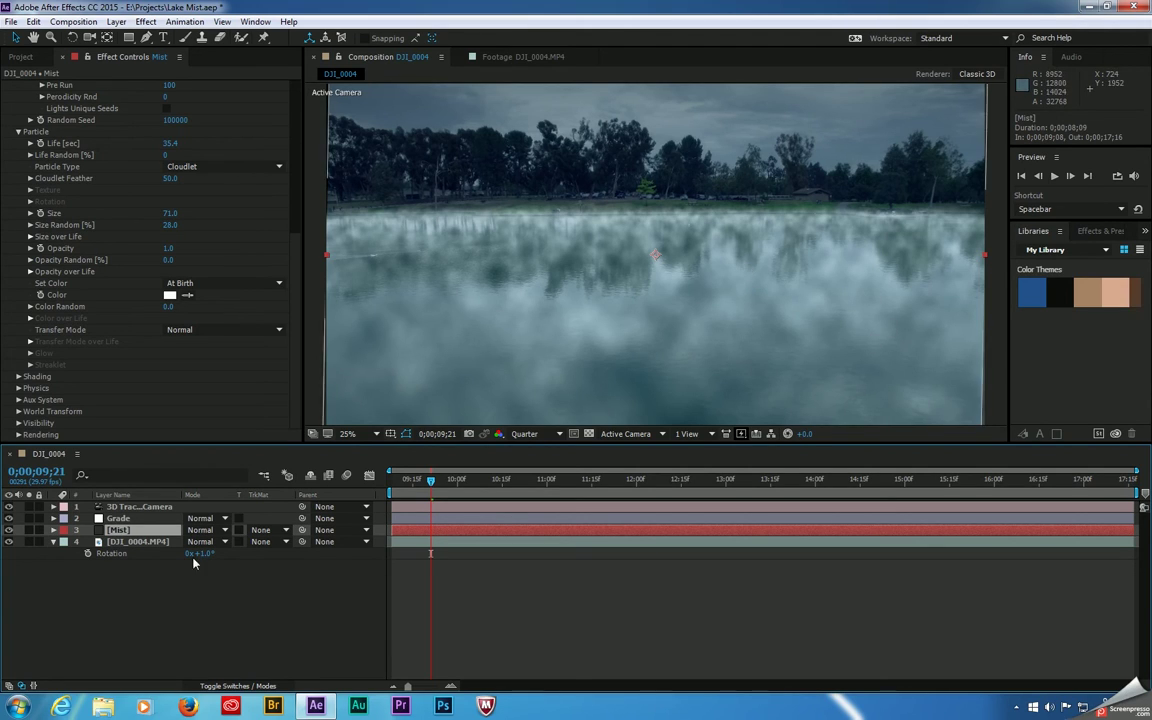
pyautogui.click(9, 518)
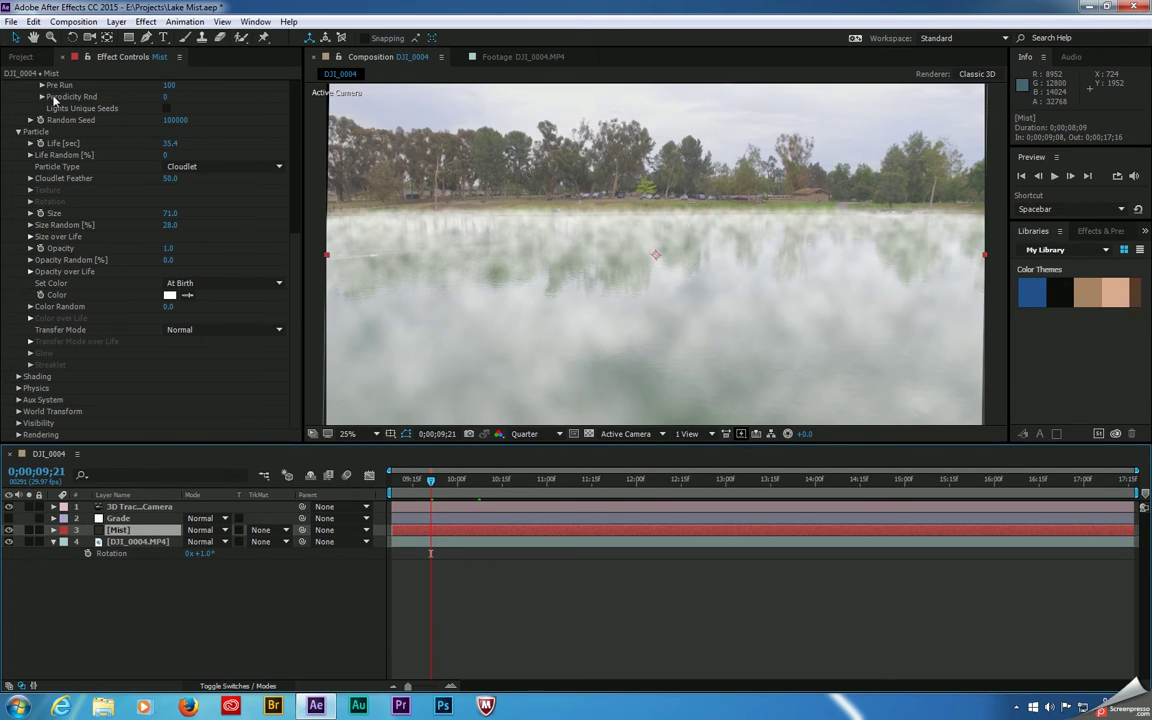
# Change the mist particle Color to pale blue E5F2FE (hue ~209°, saturation ~10%).
pyautogui.click(171, 295)
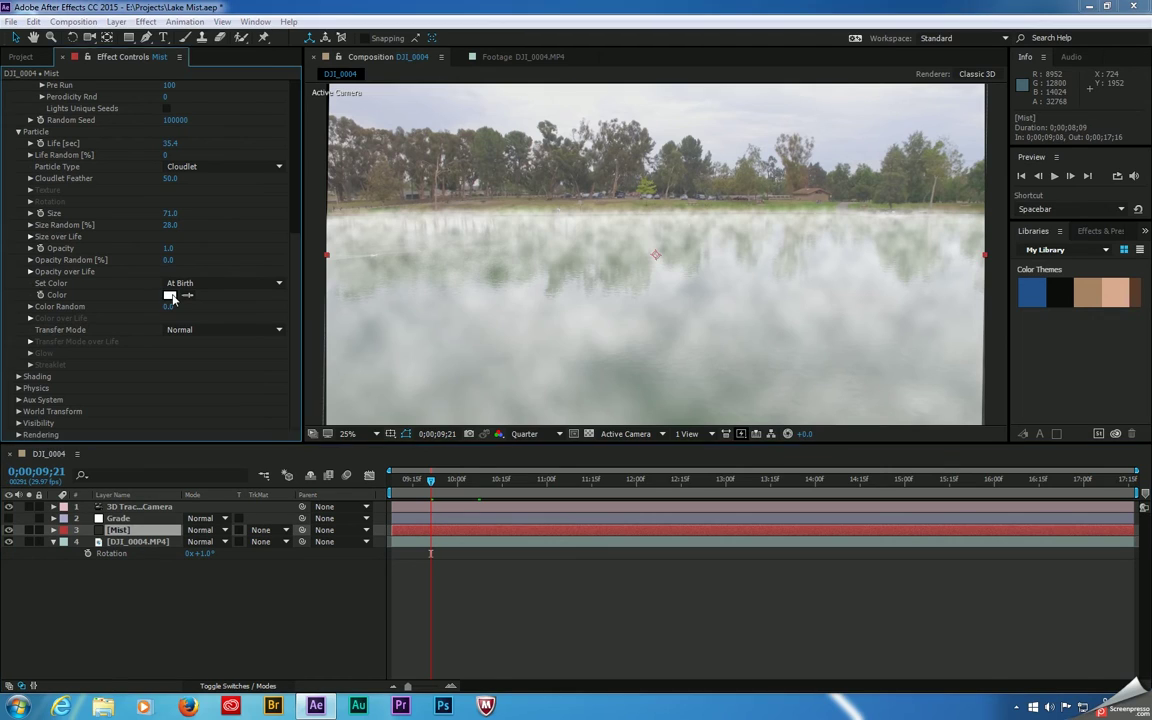
pyautogui.moveTo(602, 355); pyautogui.dragTo(601, 341)
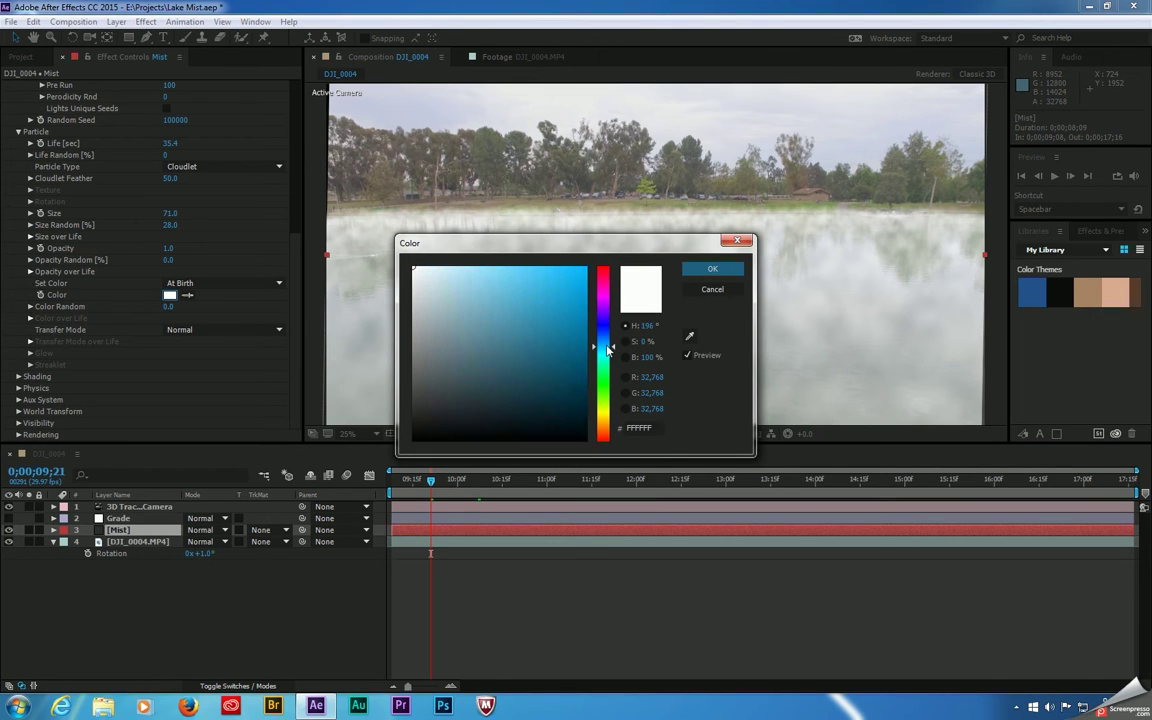
pyautogui.moveTo(418, 271); pyautogui.dragTo(428, 267)
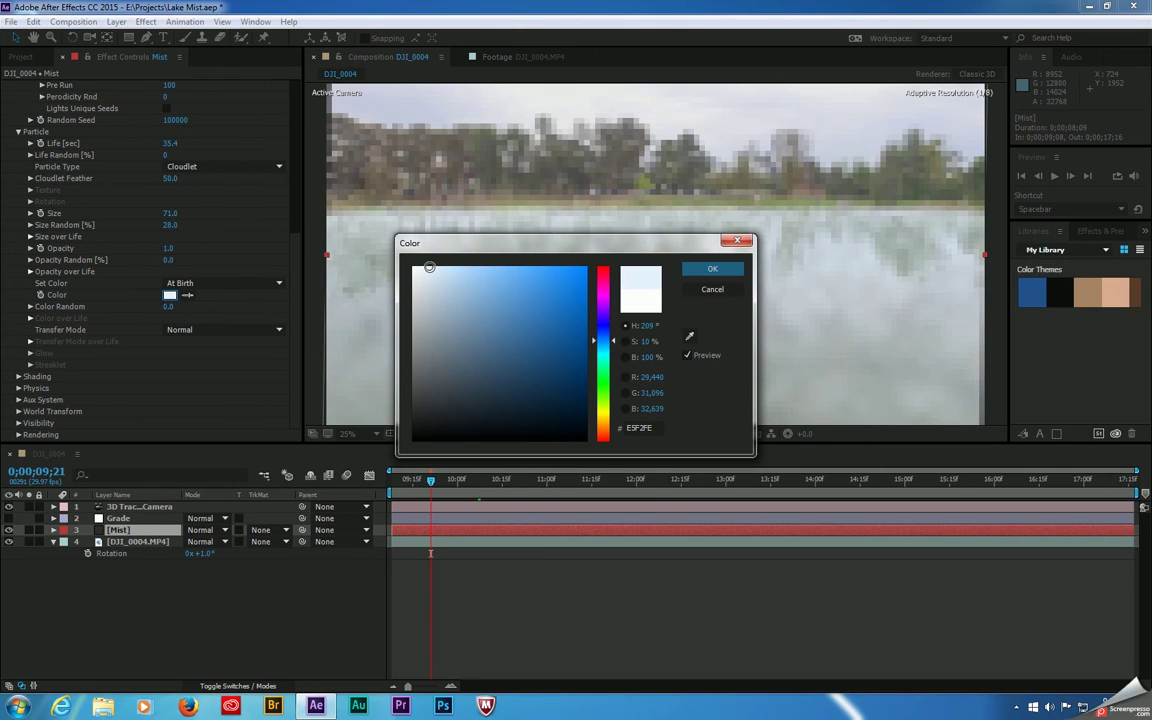
pyautogui.click(713, 268)
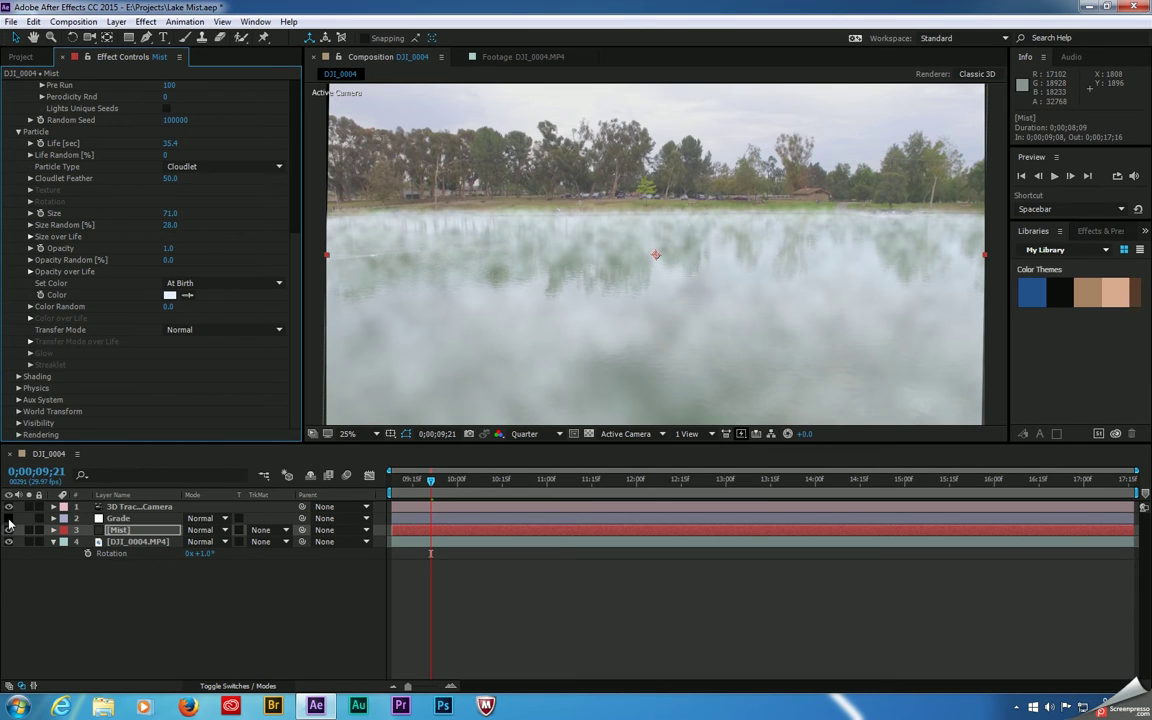
pyautogui.click(10, 522)
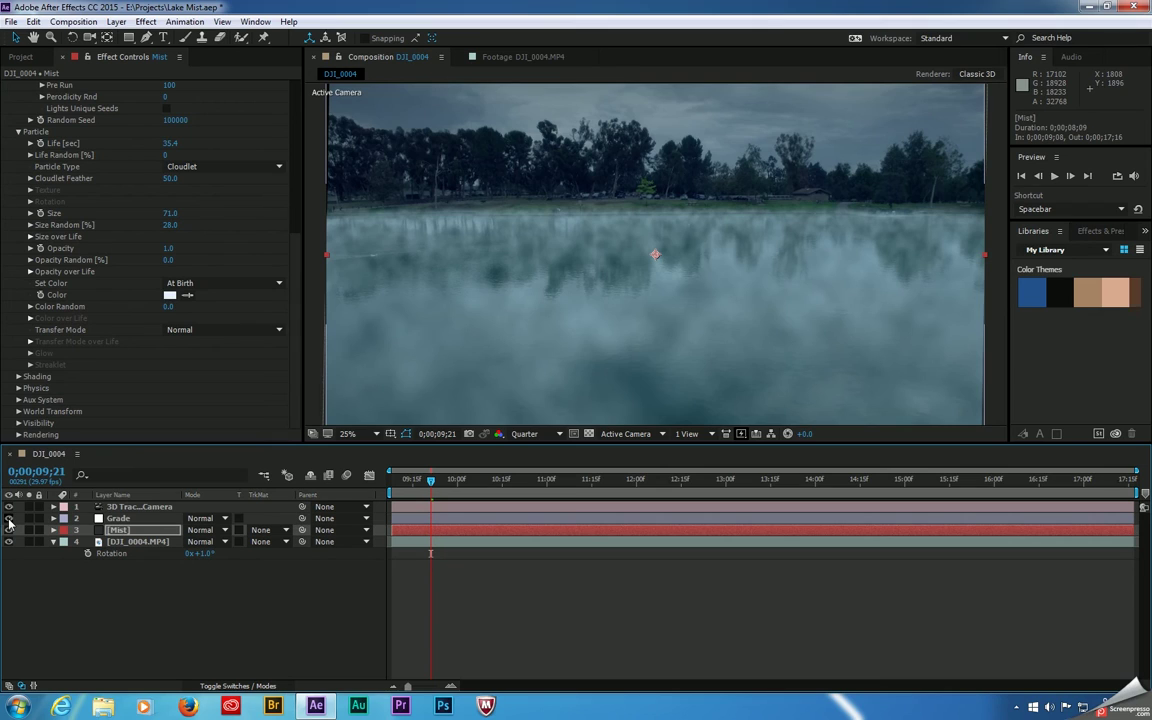
pyautogui.click(10, 518)
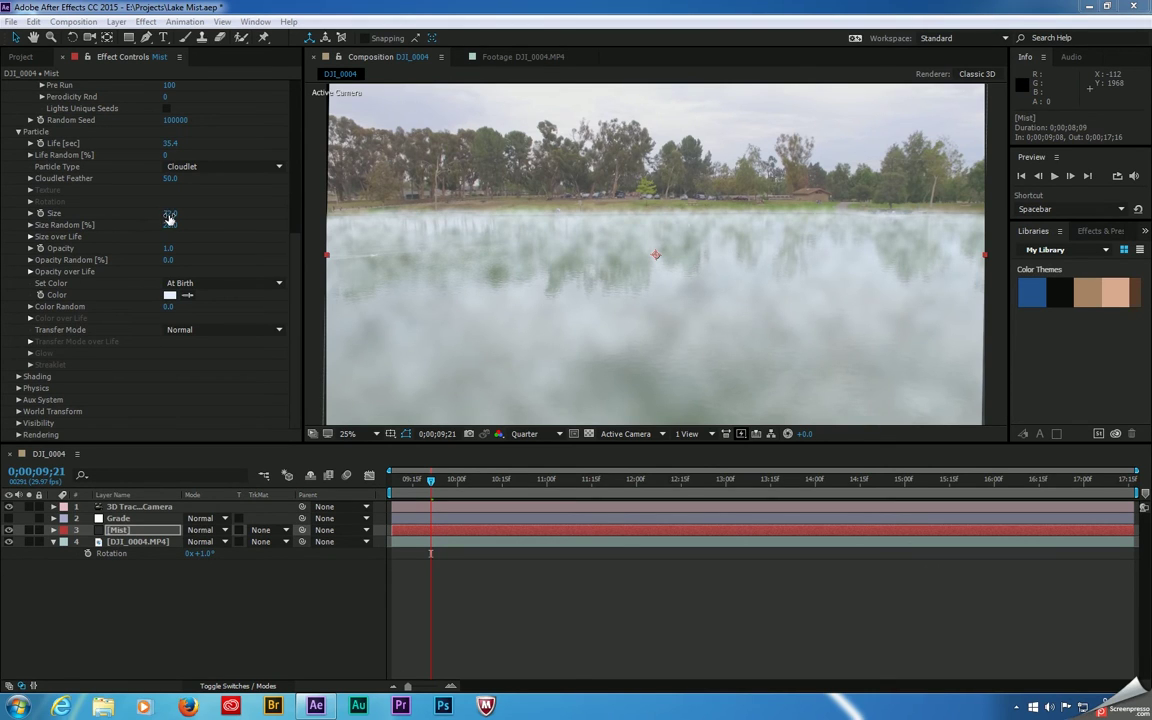
# Adjust the mist particle Size and Size Random to enlarge and vary the particles.
pyautogui.moveTo(170, 213); pyautogui.dragTo(184, 213)
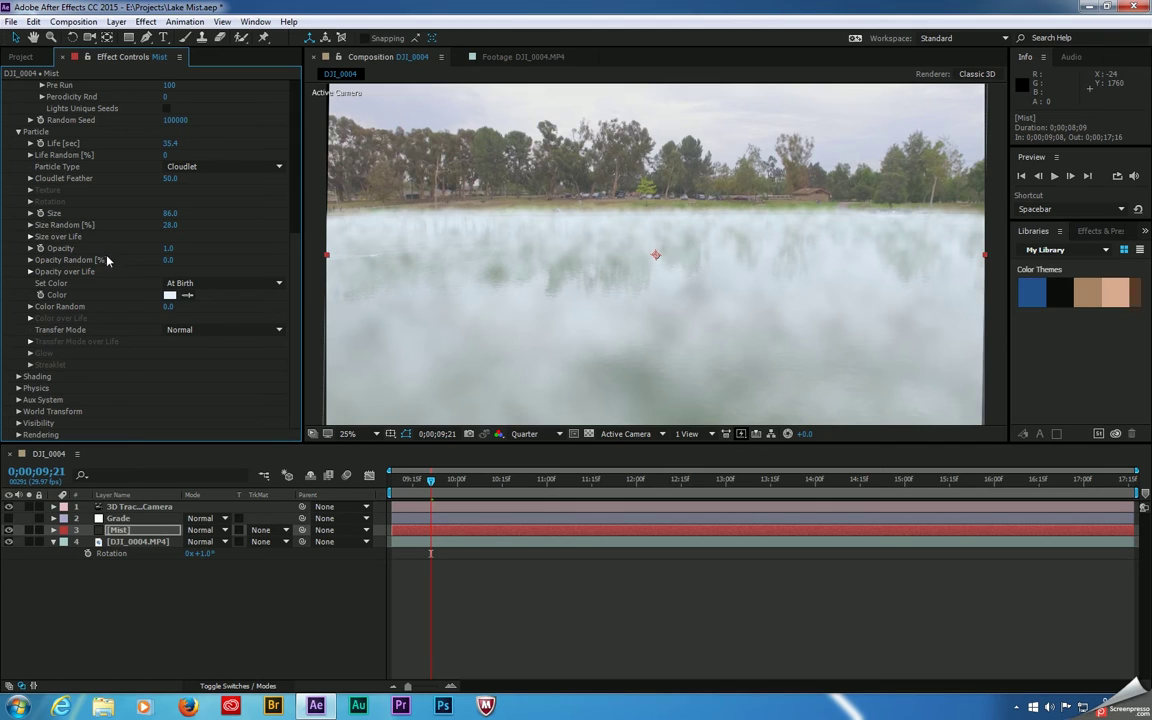
pyautogui.moveTo(167, 225); pyautogui.dragTo(140, 212)
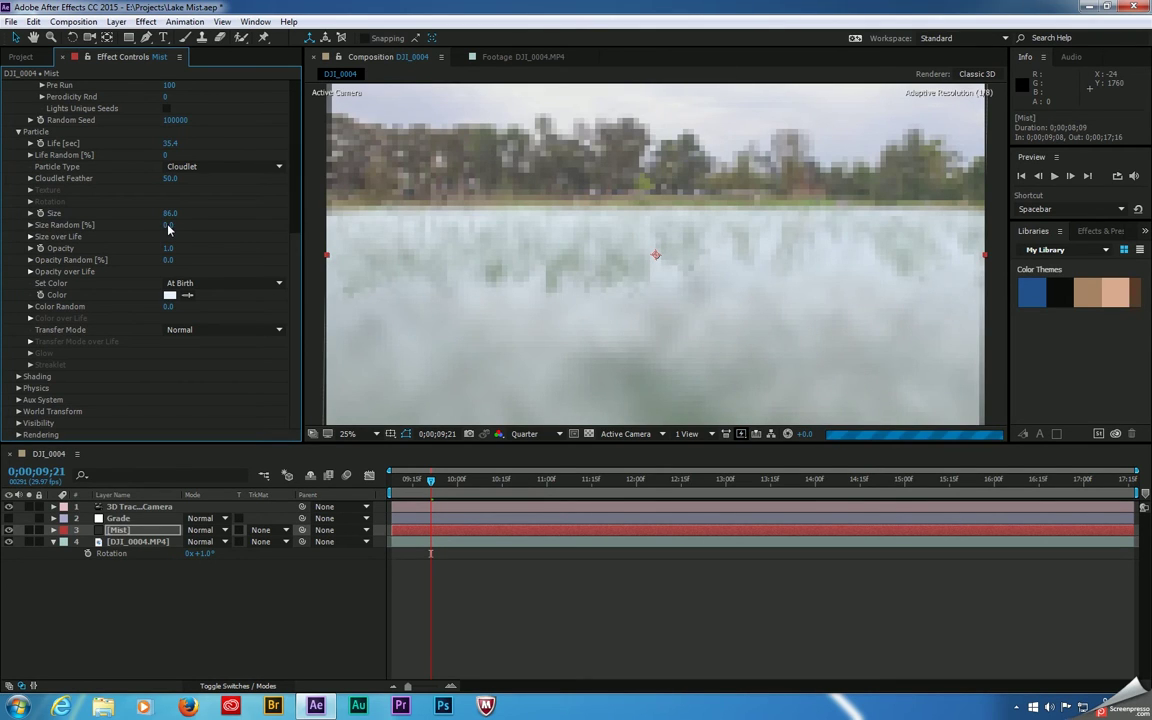
pyautogui.click(166, 226)
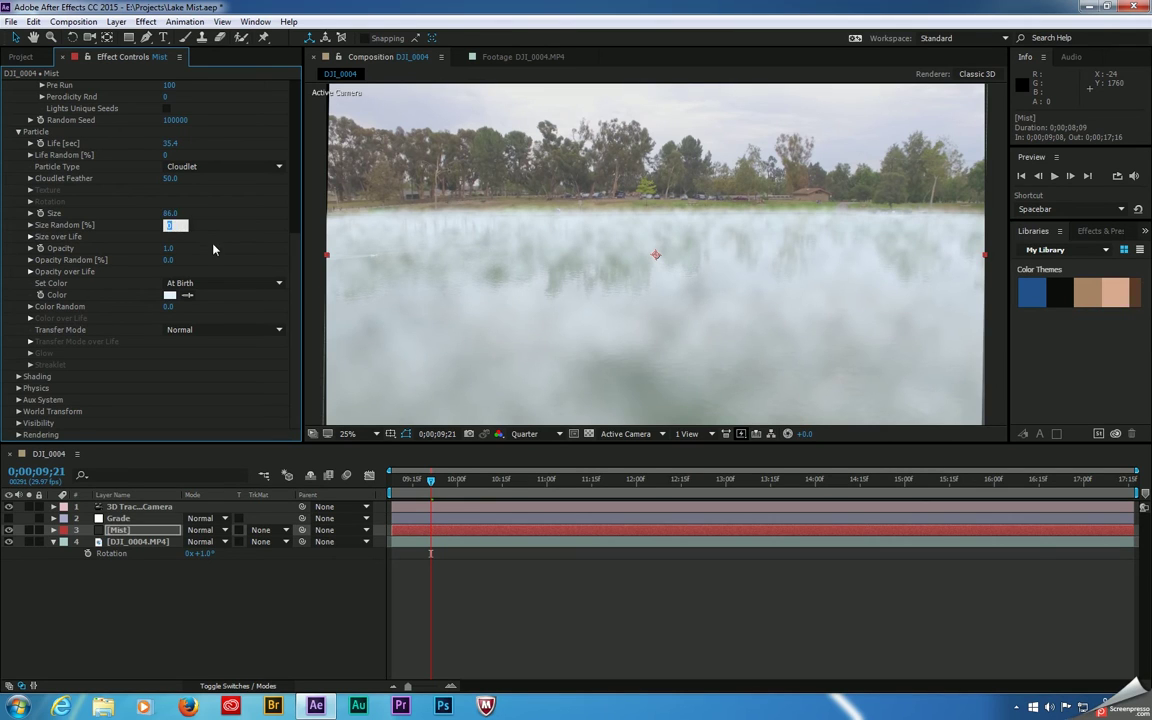
pyautogui.press('Return')
pyautogui.moveTo(160, 229); pyautogui.dragTo(187, 228)
# Set the particle Opacity to 0.5, then enter a further Opacity value of 7.
pyautogui.click(170, 248)
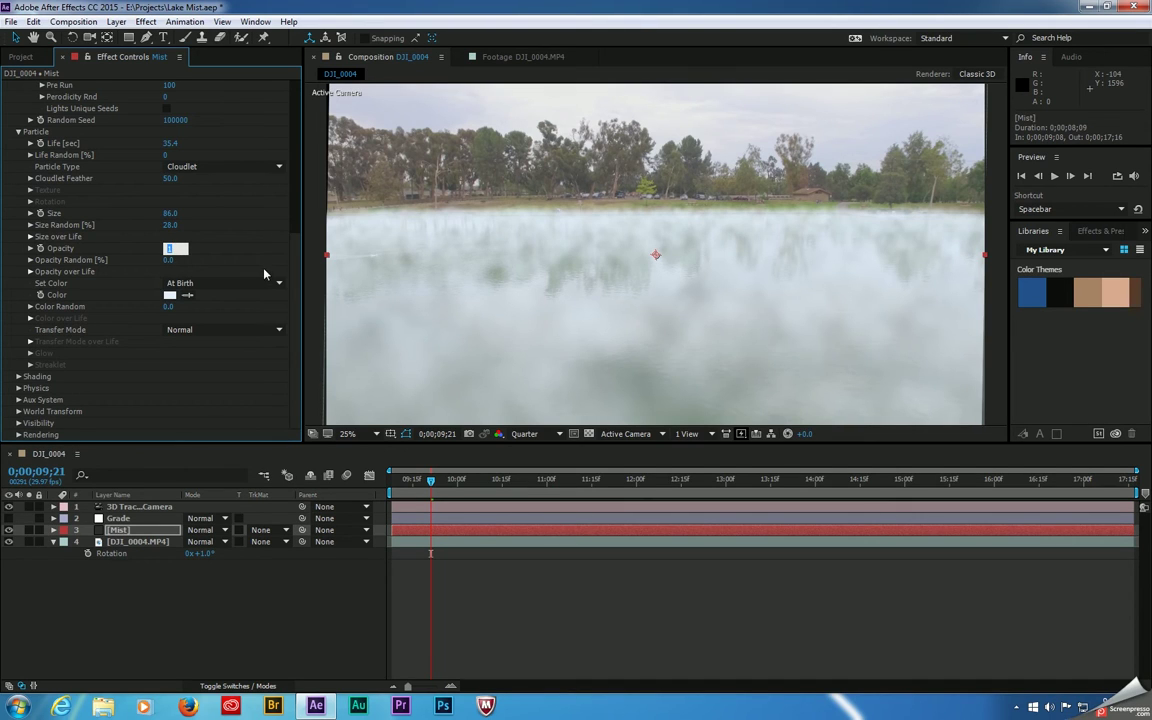
pyautogui.write('0.5')
pyautogui.press('Return')
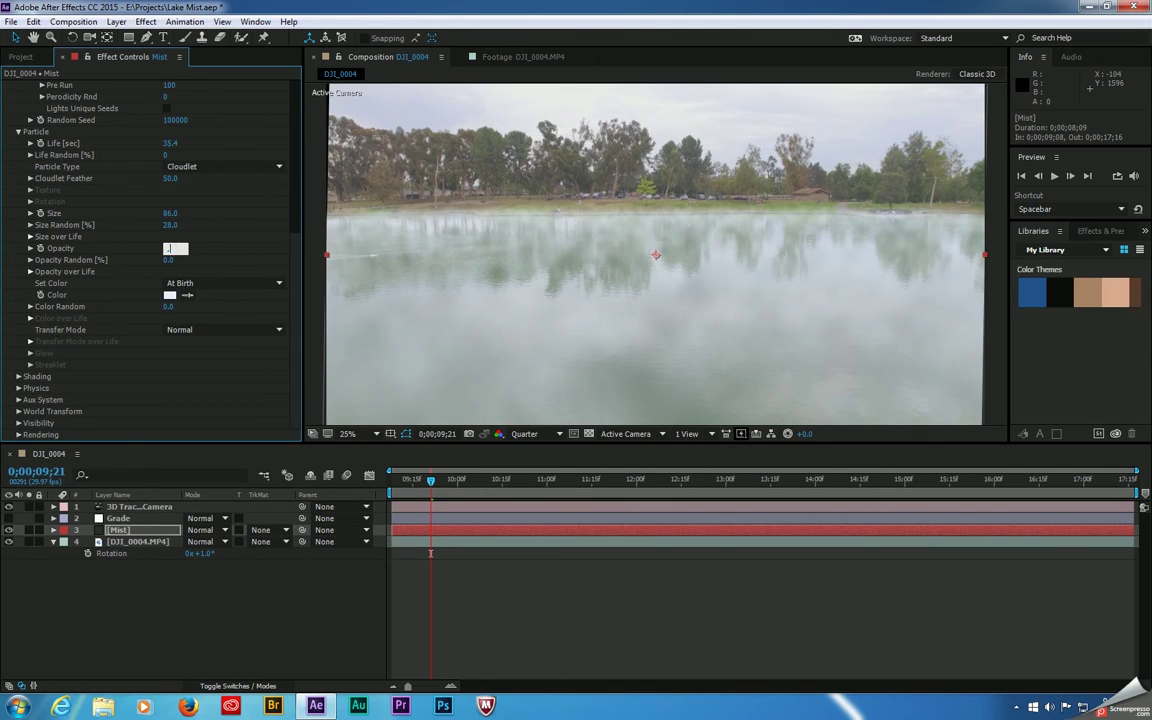
pyautogui.write('7')
pyautogui.press('Return')
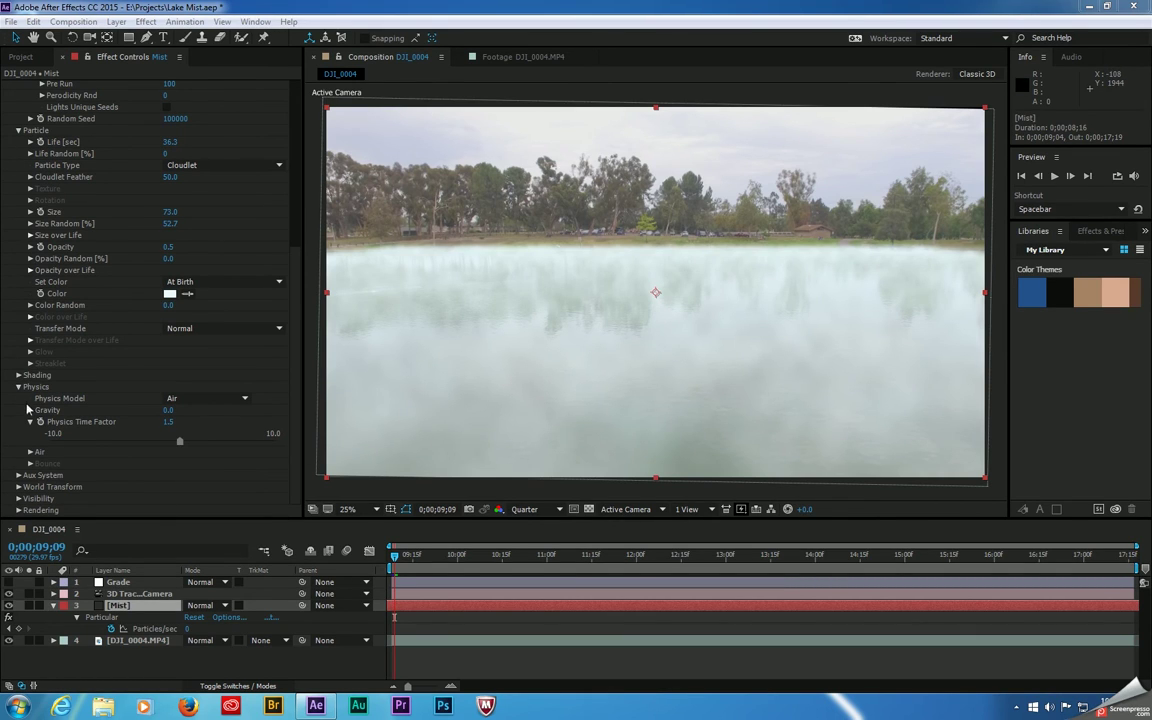
# Expand Physics > Air to reveal Wind X at -6.0 and move to 0;00;10;21.
pyautogui.click(30, 452)
pyautogui.scroll(-3, 100, 440)
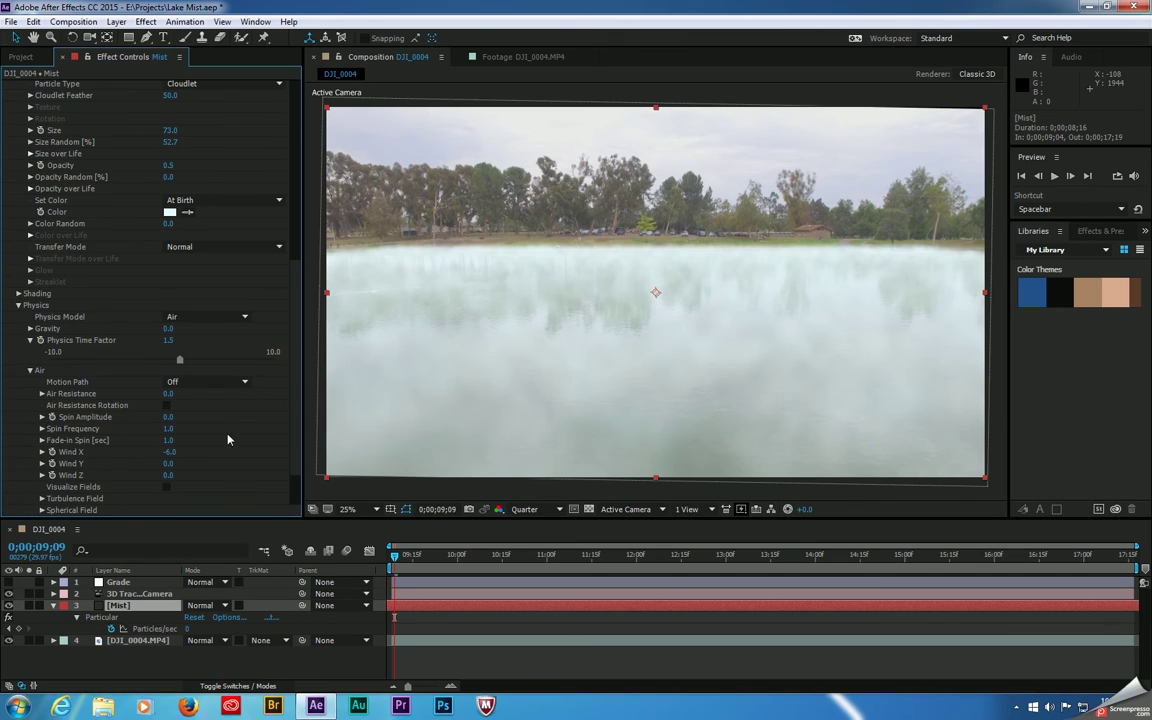
pyautogui.scroll(-2, 290, 390)
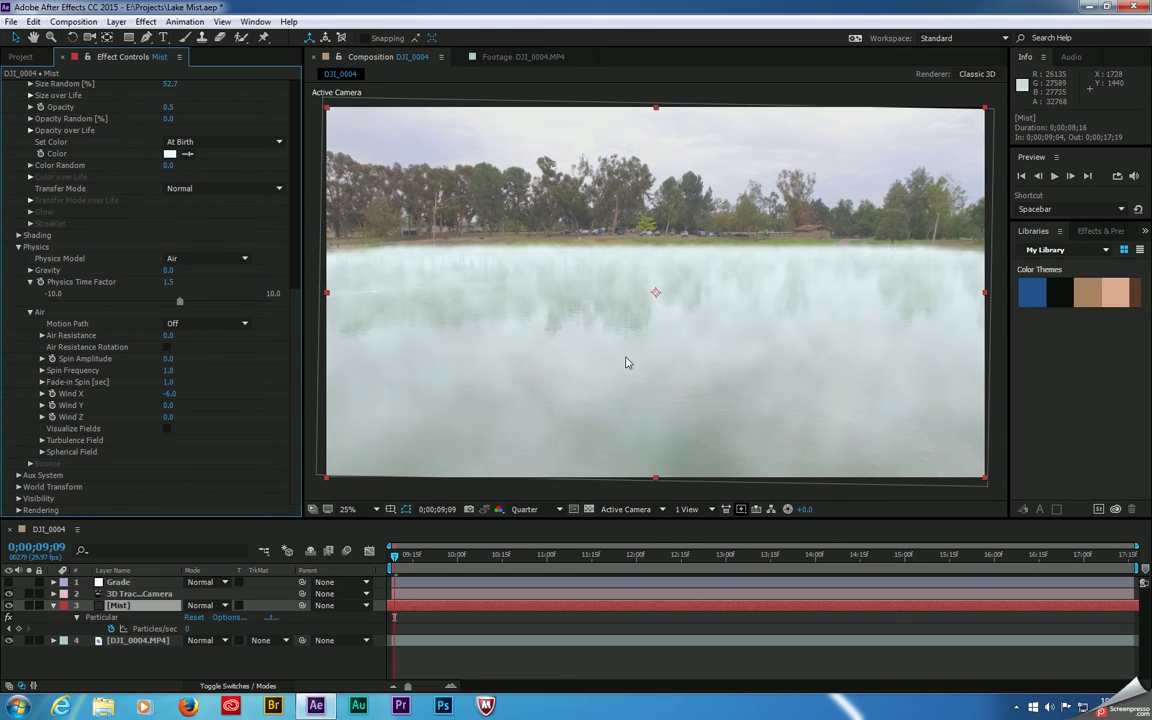
pyautogui.click(520, 554)
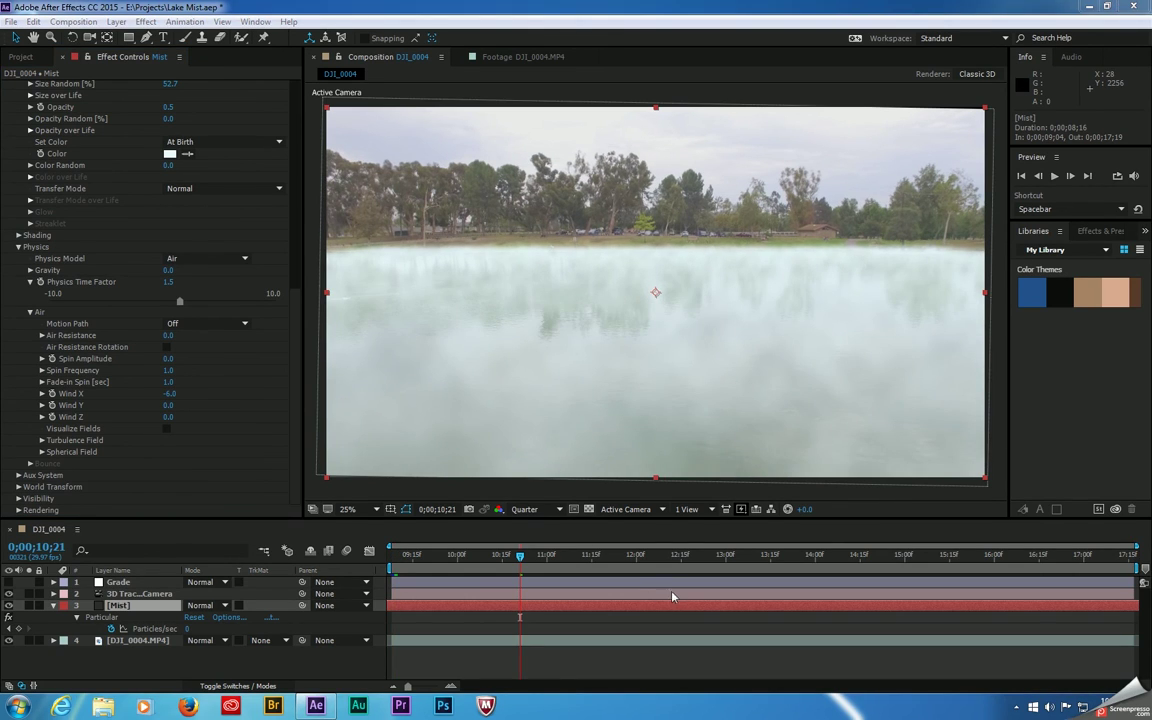
# Make the Grade adjustment layer visible to restore the blue-teal grade.
pyautogui.click(9, 583)
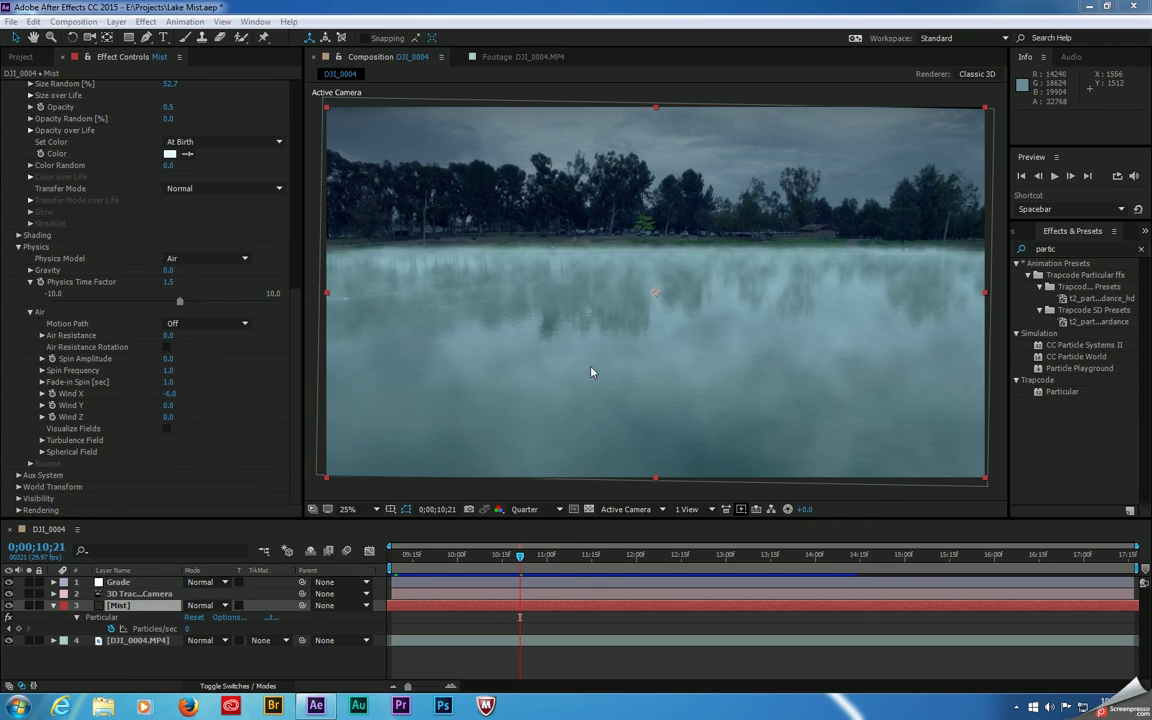
# Invert the layer selection from the drone footage, then select the 3D Tracker Camera layer.
pyautogui.rightClick(507, 640)
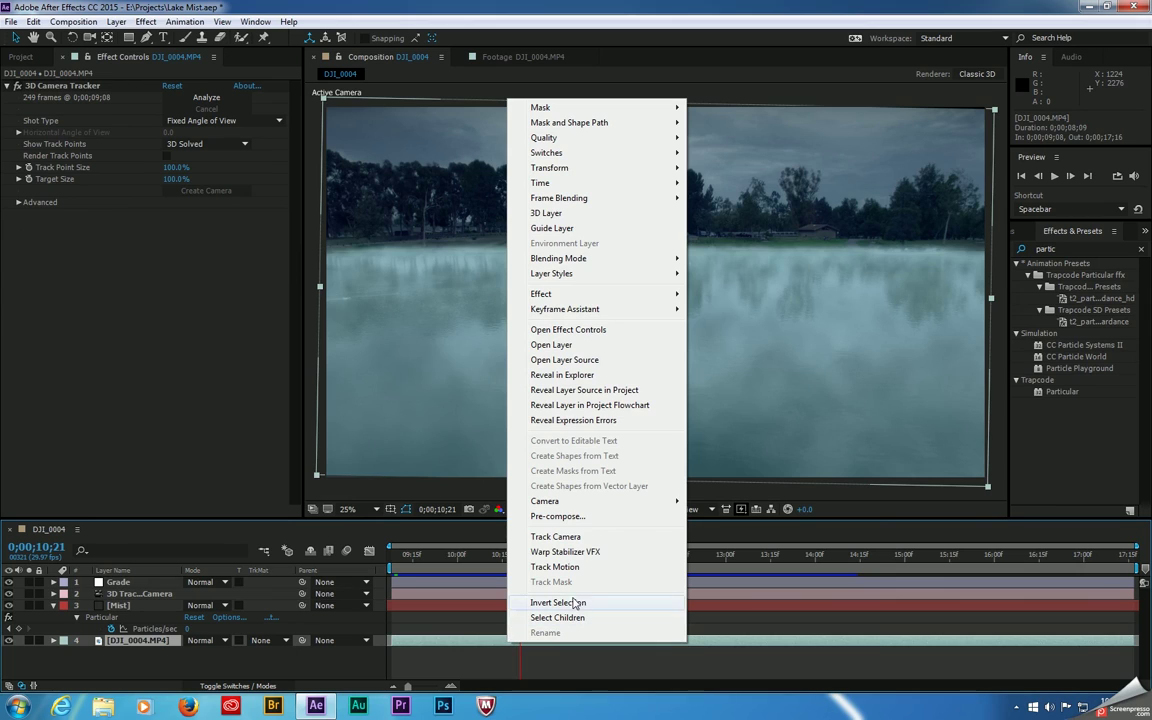
pyautogui.click(300, 472)
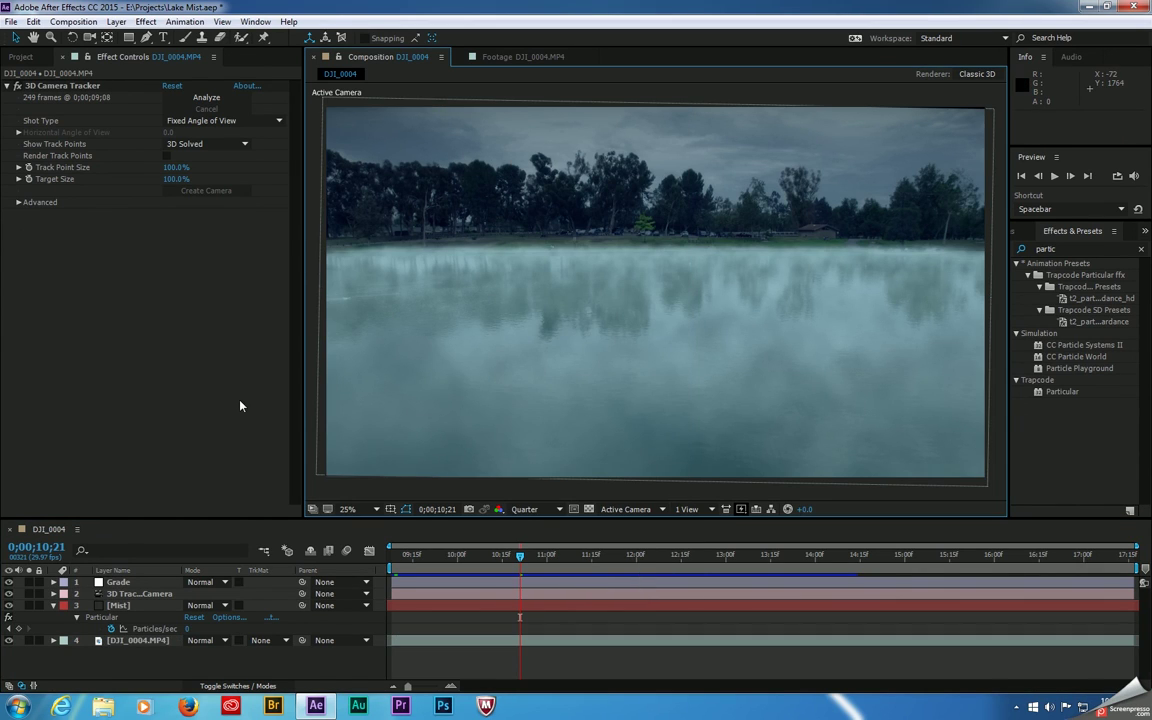
pyautogui.click(127, 596)
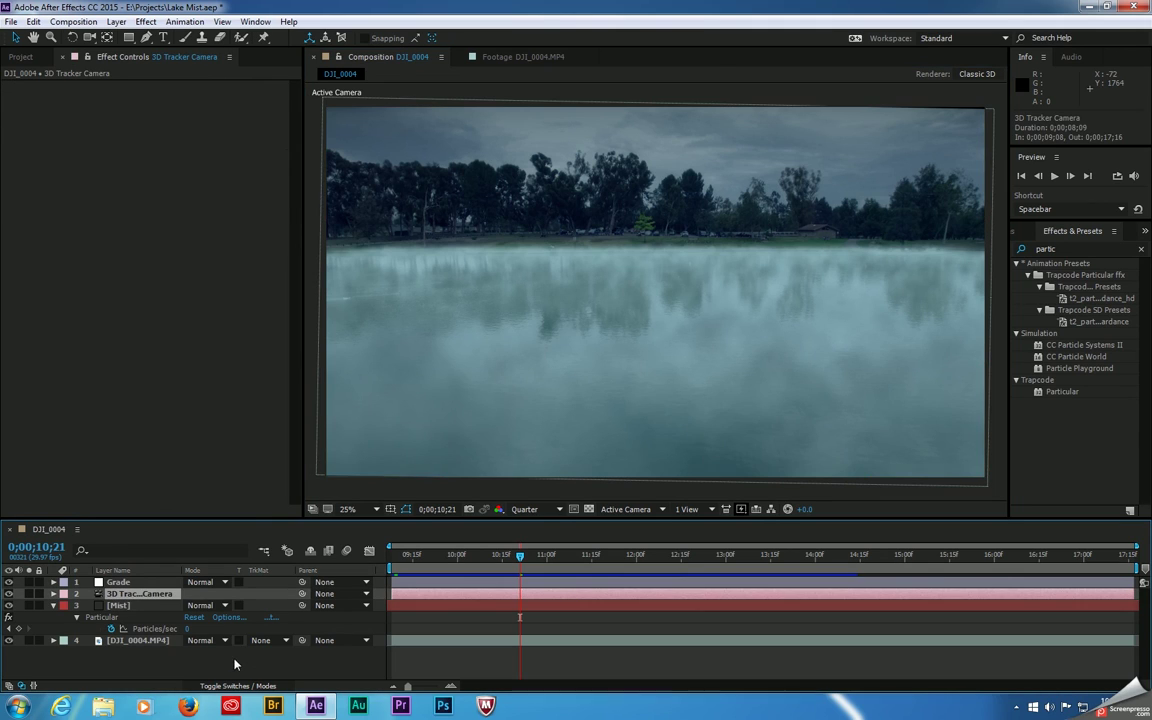